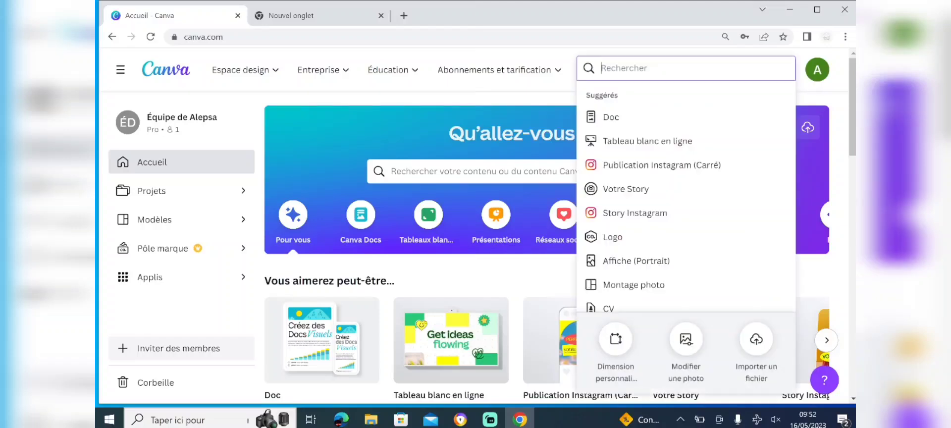
Create a blank custom-size design of 297 mm × 210 mm and enlarge the page view to 48%.
{"action": "left_click", "coordinate": [616, 340]}
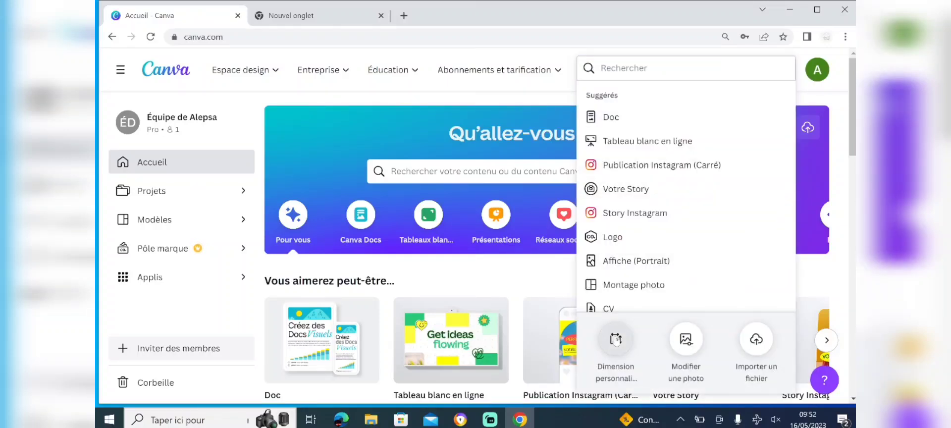
{"action": "left_click", "coordinate": [627, 236]}
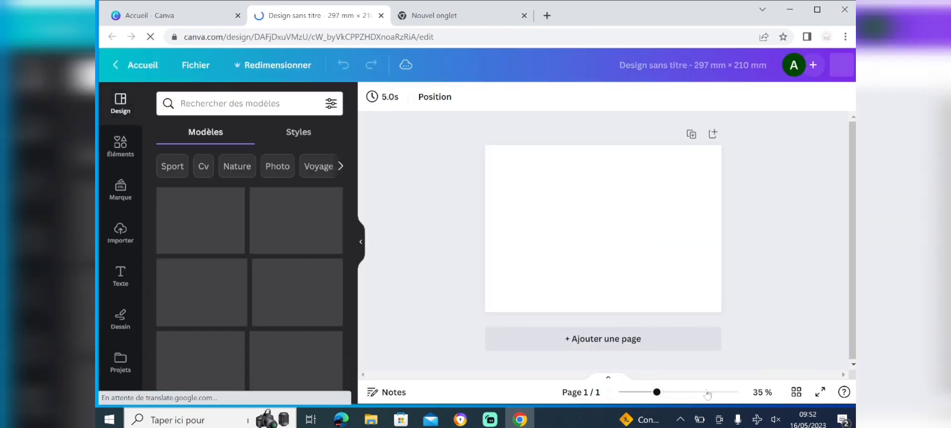
{"action": "mouse_move", "coordinate": [657, 391]}
{"action": "left_mouse_down"}
{"action": "mouse_move", "coordinate": [685, 392]}
{"action": "mouse_move", "coordinate": [666, 392]}
{"action": "left_mouse_up"}
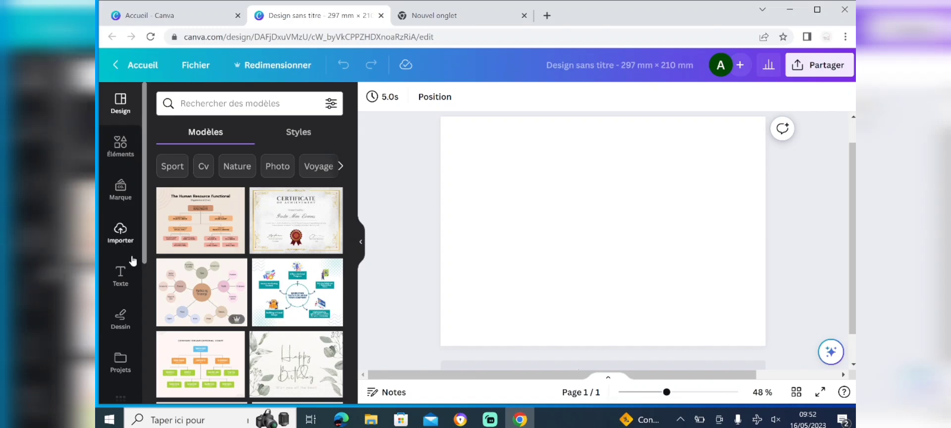
Find "Cadre" among the design elements and show the full collection of frames.
{"action": "left_click", "coordinate": [119, 153]}
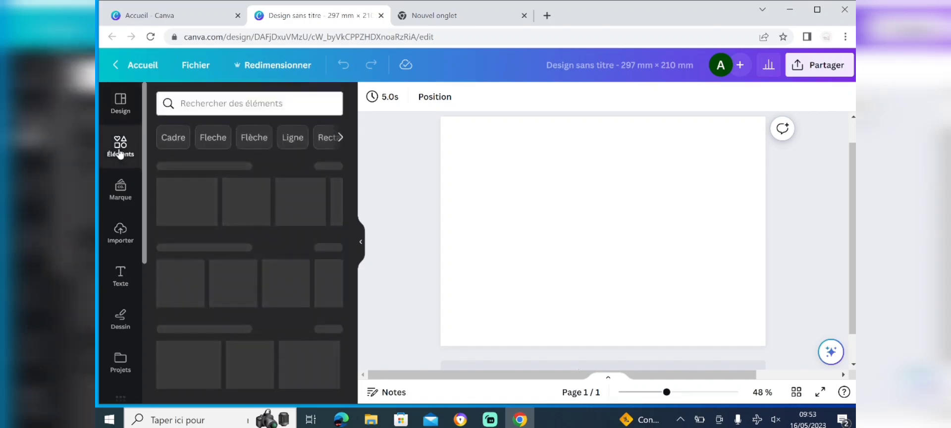
{"action": "left_click", "coordinate": [173, 138]}
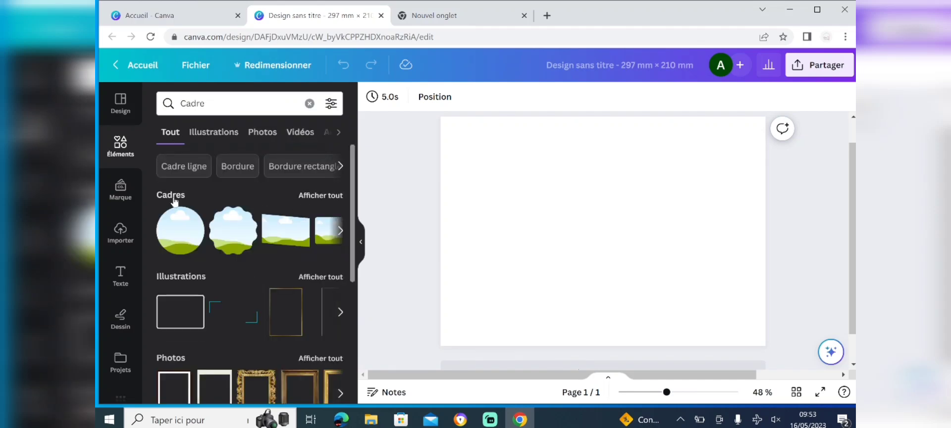
{"action": "left_click", "coordinate": [313, 196]}
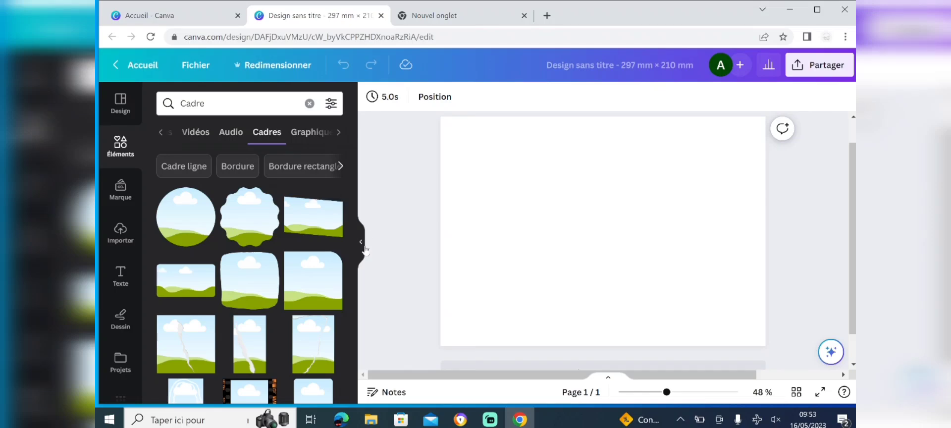
Add the letter-shaped photo frames A, M and N to the page.
{"action": "left_click_drag", "start_coordinate": [352, 247], "coordinate": [355, 385]}
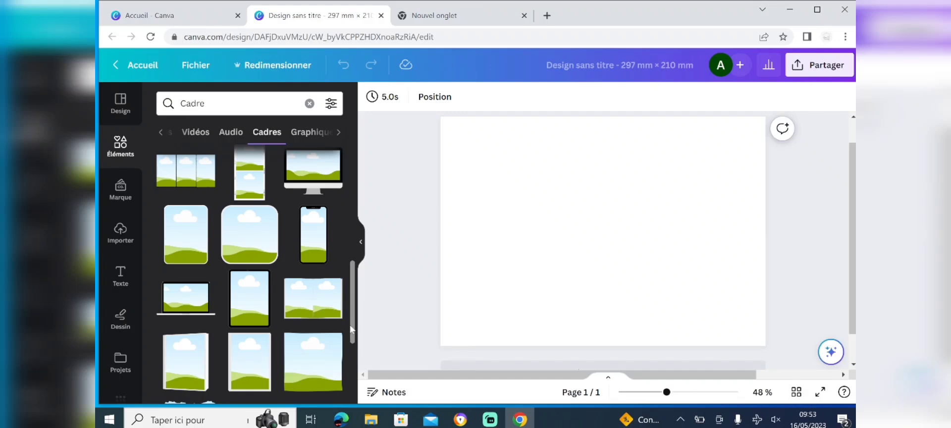
{"action": "scroll", "coordinate": [353, 319], "scroll_direction": "down", "scroll_amount": 8}
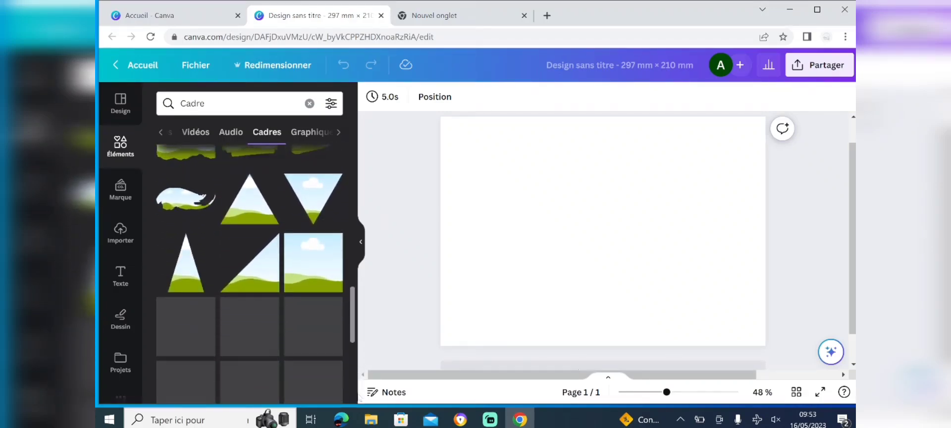
{"action": "scroll", "coordinate": [351, 317], "scroll_direction": "down", "scroll_amount": 5}
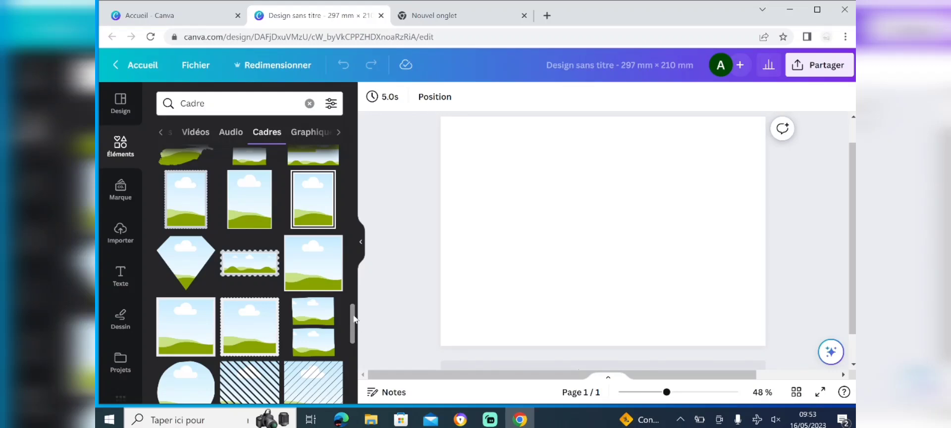
{"action": "scroll", "coordinate": [354, 321], "scroll_direction": "down", "scroll_amount": 10}
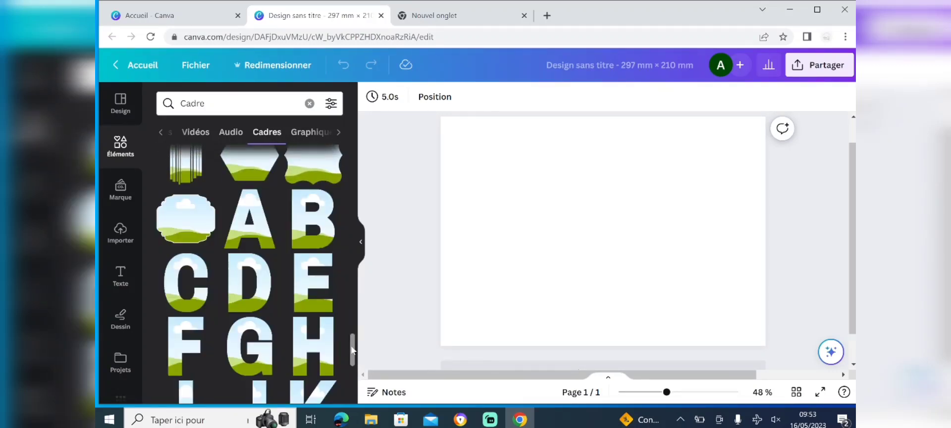
{"action": "left_click", "coordinate": [259, 229]}
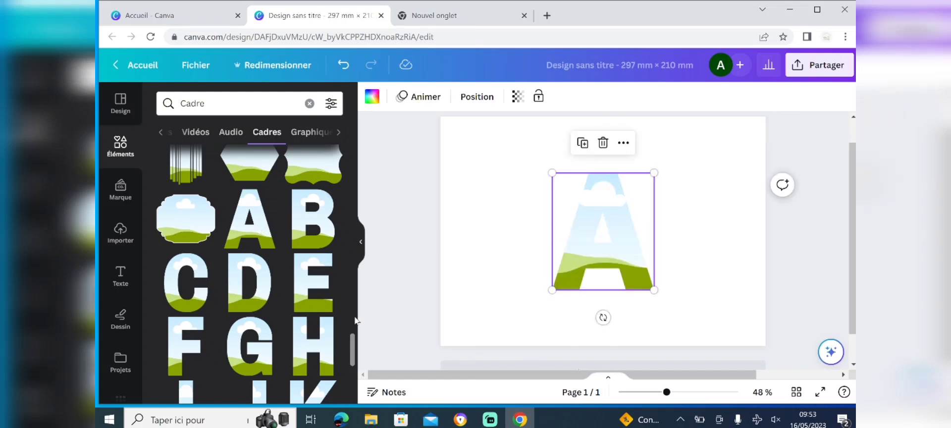
{"action": "left_click_drag", "start_coordinate": [353, 346], "coordinate": [353, 364]}
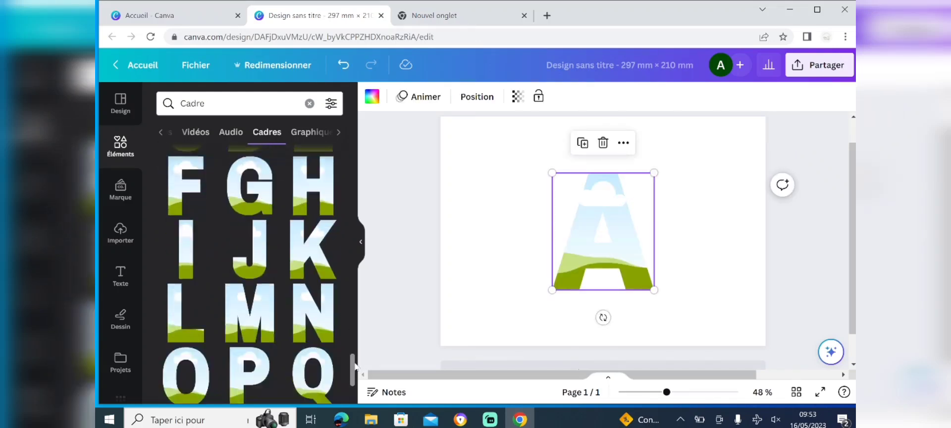
{"action": "left_click", "coordinate": [256, 315]}
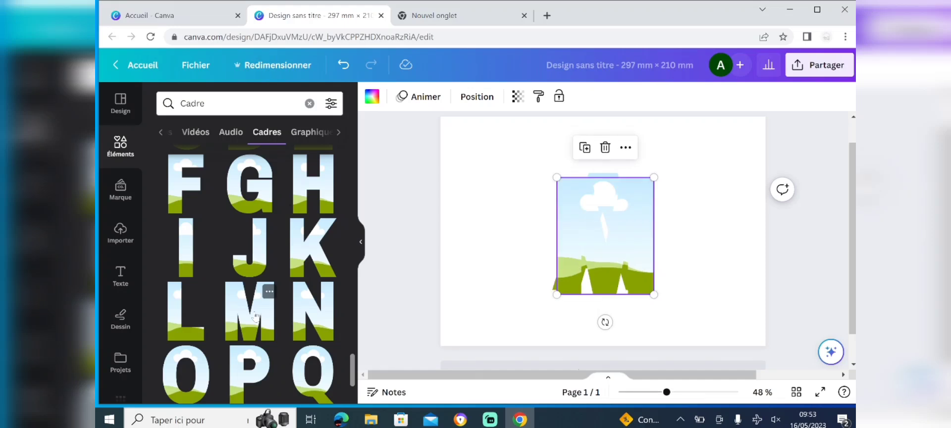
{"action": "left_click", "coordinate": [308, 315]}
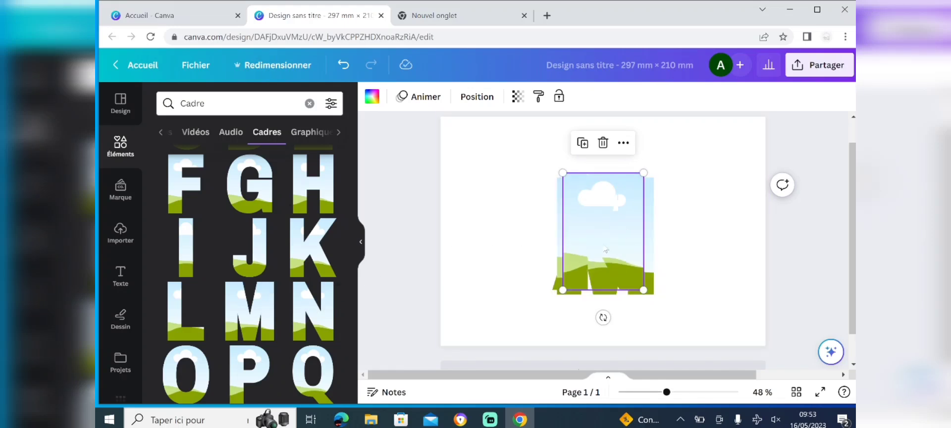
Move the N frame to the right side of the page, and shrink the M frame at the page's left edge.
{"action": "left_click_drag", "start_coordinate": [585, 228], "coordinate": [697, 234]}
{"action": "left_click", "coordinate": [619, 231]}
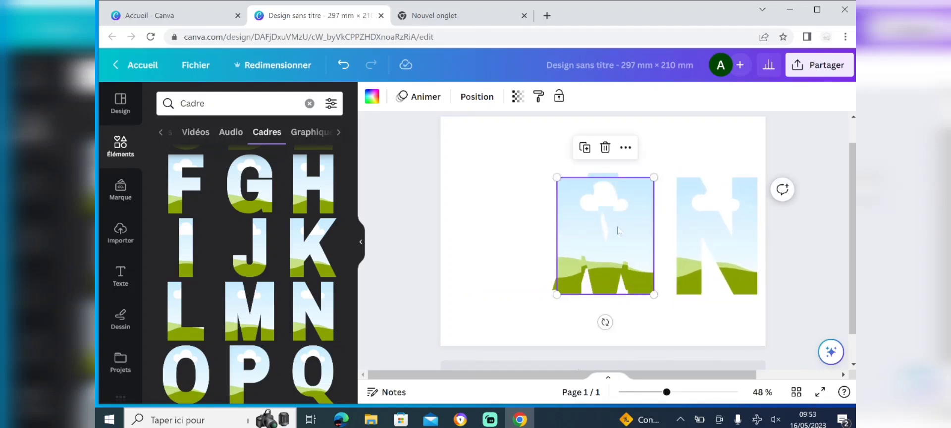
{"action": "left_click_drag", "start_coordinate": [619, 230], "coordinate": [511, 226]}
{"action": "left_click_drag", "start_coordinate": [546, 172], "coordinate": [499, 217]}
Shrink the A frame to the height of the M and place it just after the M on the same line.
{"action": "left_click", "coordinate": [623, 228]}
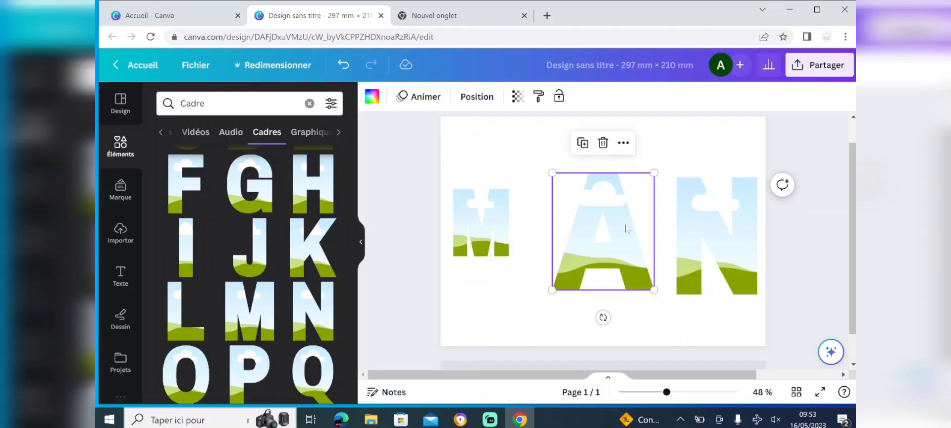
{"action": "left_click_drag", "start_coordinate": [655, 173], "coordinate": [622, 226]}
{"action": "left_click_drag", "start_coordinate": [586, 254], "coordinate": [573, 229]}
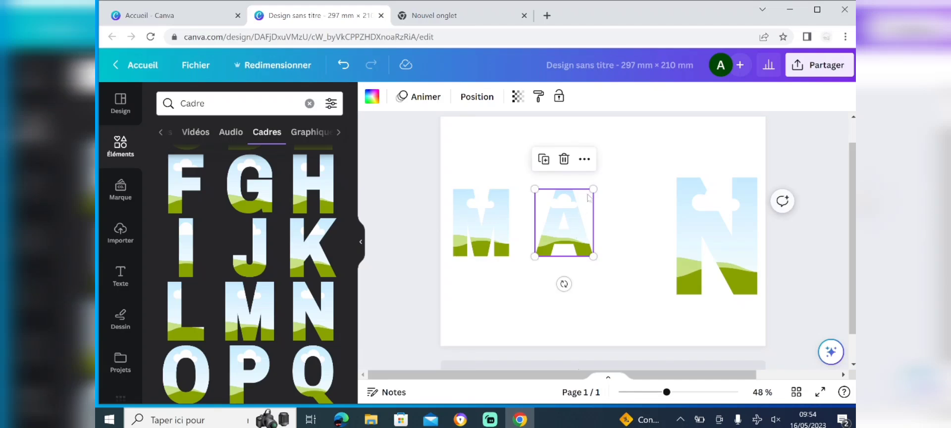
{"action": "left_click_drag", "start_coordinate": [593, 191], "coordinate": [594, 189]}
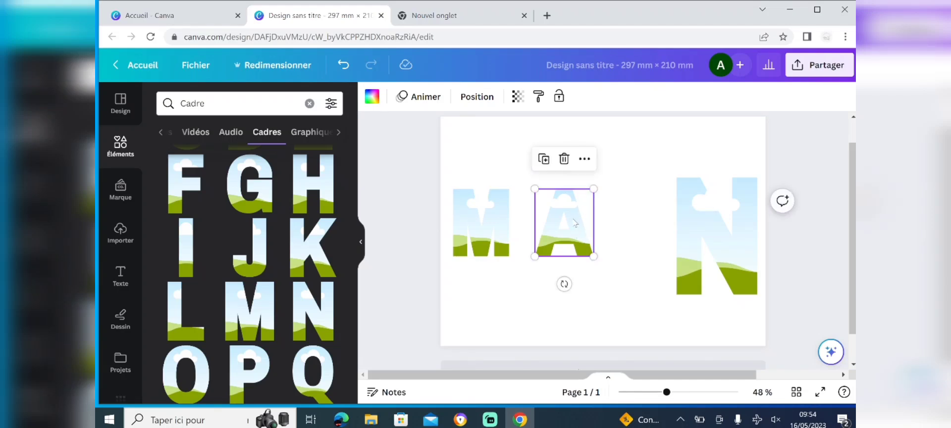
{"action": "left_click_drag", "start_coordinate": [569, 219], "coordinate": [557, 219]}
Place a copy of the M frame after the A and tighten the spacing between the three letters.
{"action": "left_click", "coordinate": [500, 227]}
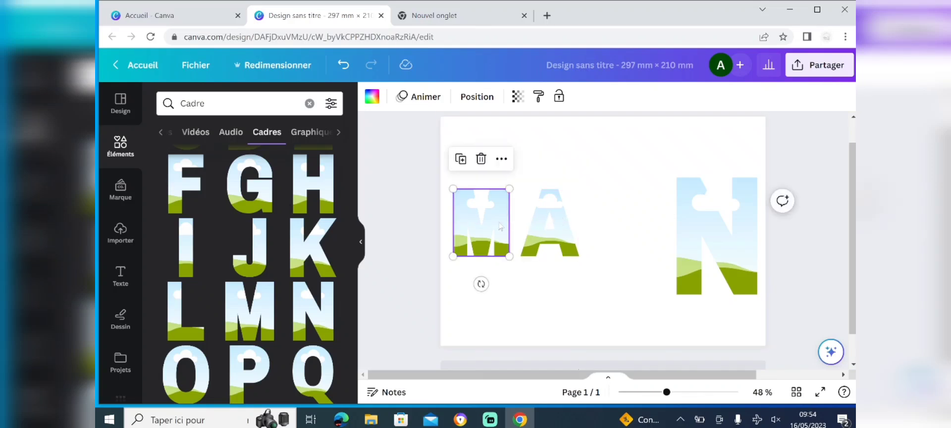
{"action": "key", "text": "ctrl+v"}
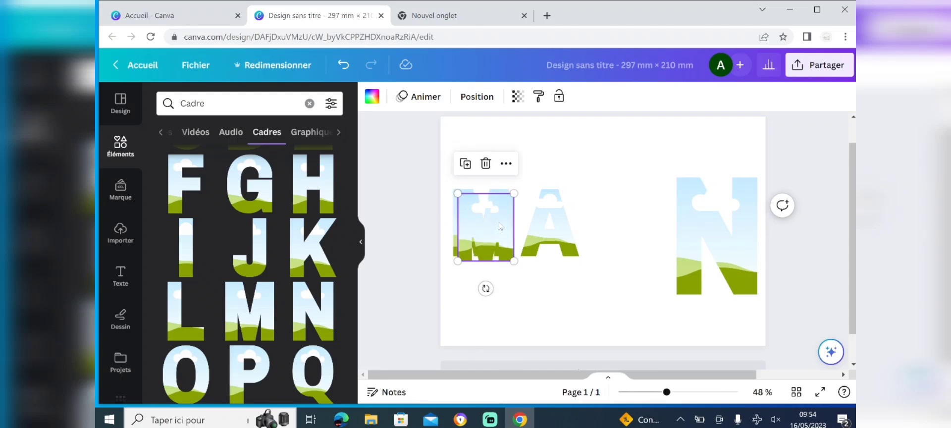
{"action": "left_click_drag", "start_coordinate": [502, 226], "coordinate": [631, 217]}
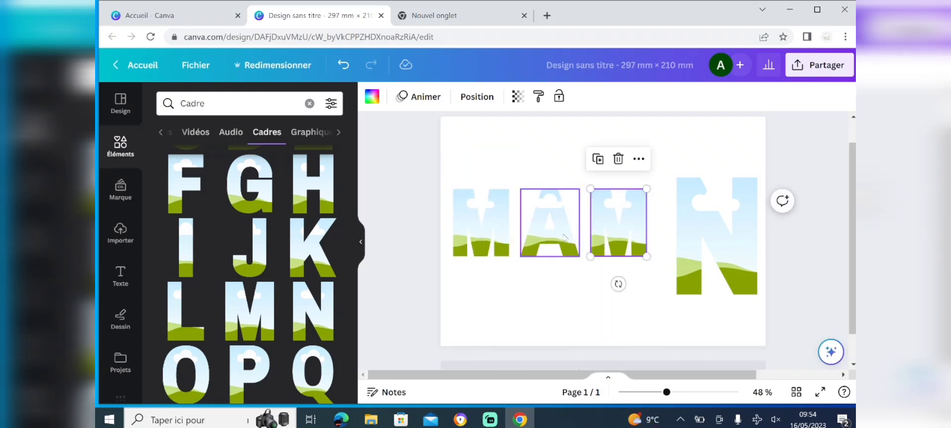
{"action": "left_click_drag", "start_coordinate": [564, 236], "coordinate": [558, 234]}
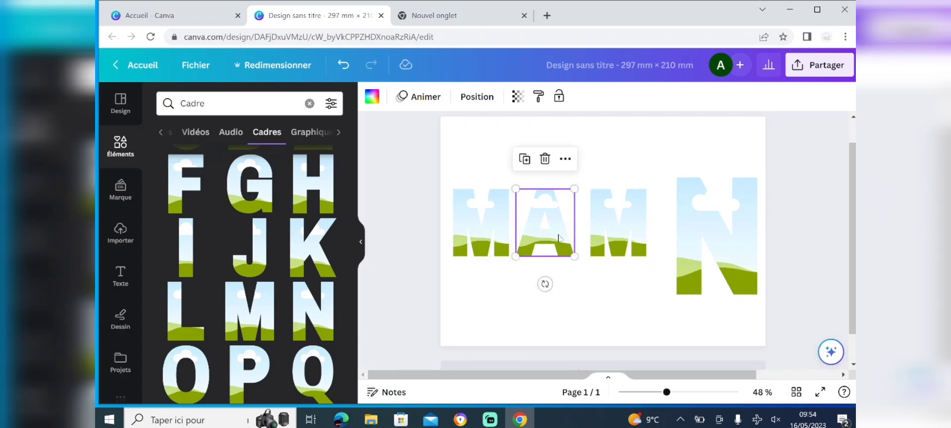
{"action": "left_click_drag", "start_coordinate": [639, 229], "coordinate": [629, 229]}
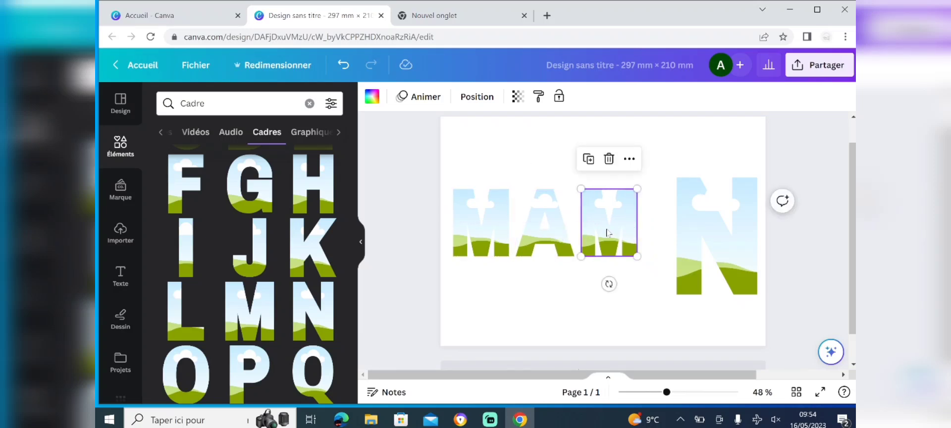
Reduce the size of the N frame and place a copy of the A frame after the second M.
{"action": "left_click", "coordinate": [706, 228]}
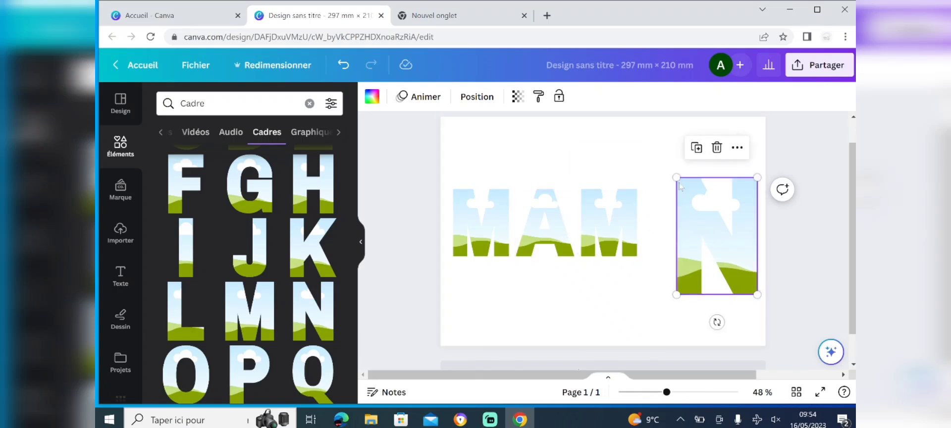
{"action": "left_click_drag", "start_coordinate": [679, 175], "coordinate": [698, 206]}
{"action": "left_click", "coordinate": [560, 229]}
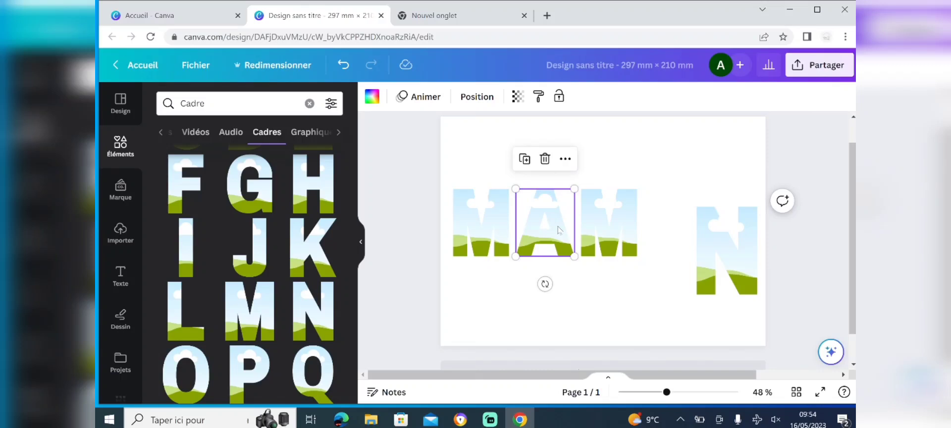
{"action": "key", "text": "ctrl+d"}
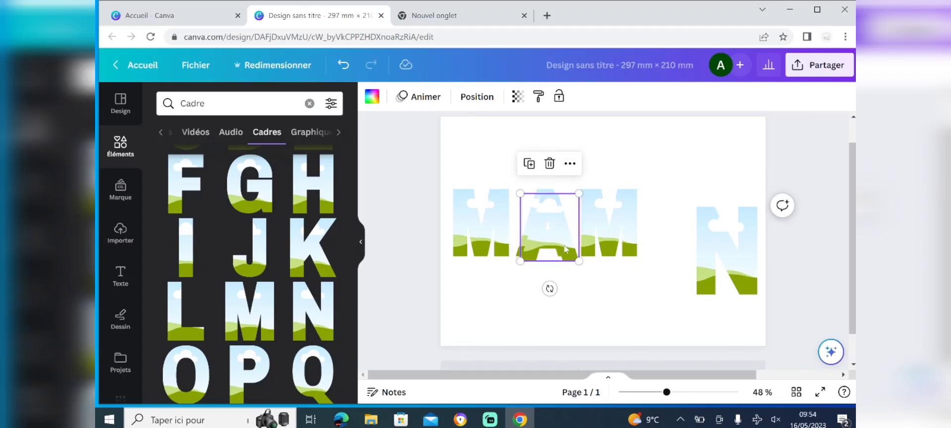
{"action": "left_click_drag", "start_coordinate": [561, 243], "coordinate": [684, 241]}
Shrink the N frame to the other letters' height and align it after the last A to complete MAMAN.
{"action": "left_click", "coordinate": [750, 260]}
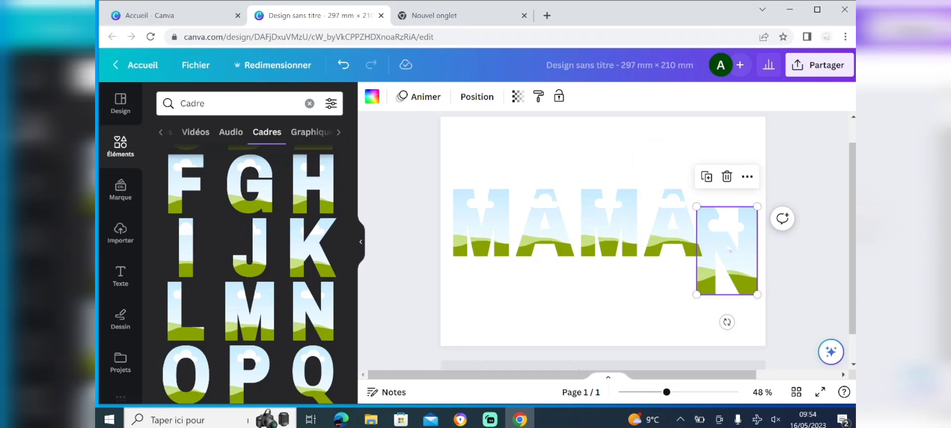
{"action": "left_click_drag", "start_coordinate": [696, 206], "coordinate": [711, 227]}
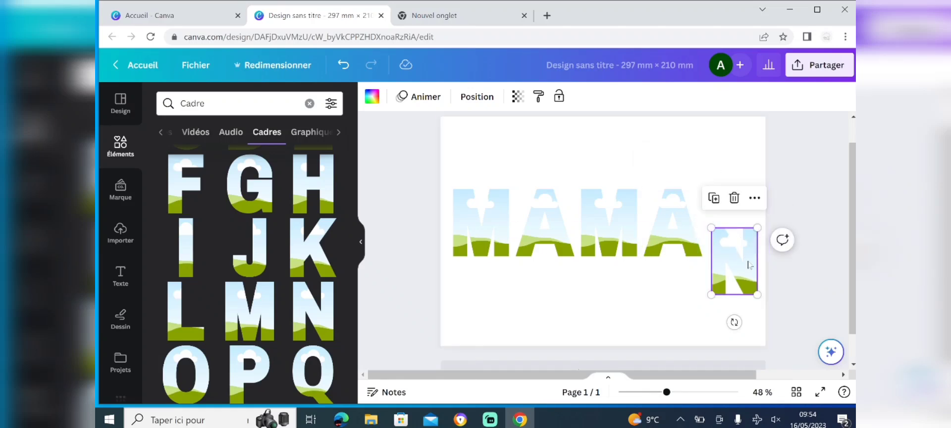
{"action": "left_click_drag", "start_coordinate": [749, 265], "coordinate": [756, 230]}
{"action": "left_click", "coordinate": [687, 227]}
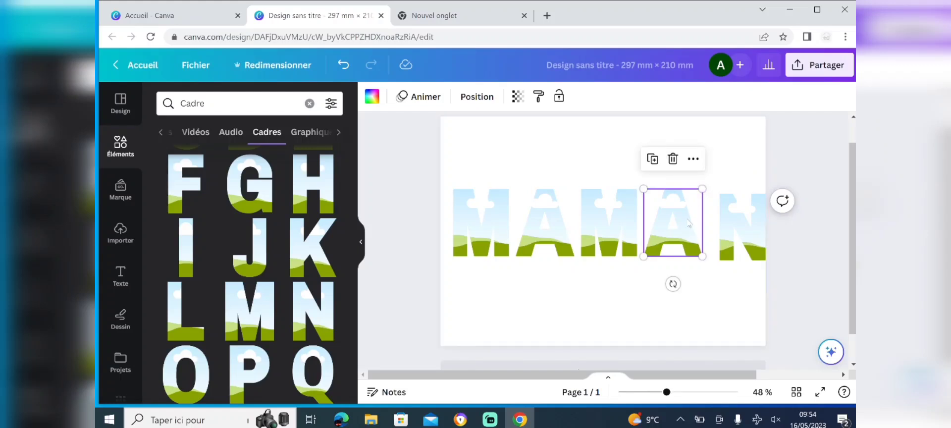
{"action": "left_click_drag", "start_coordinate": [691, 224], "coordinate": [689, 220]}
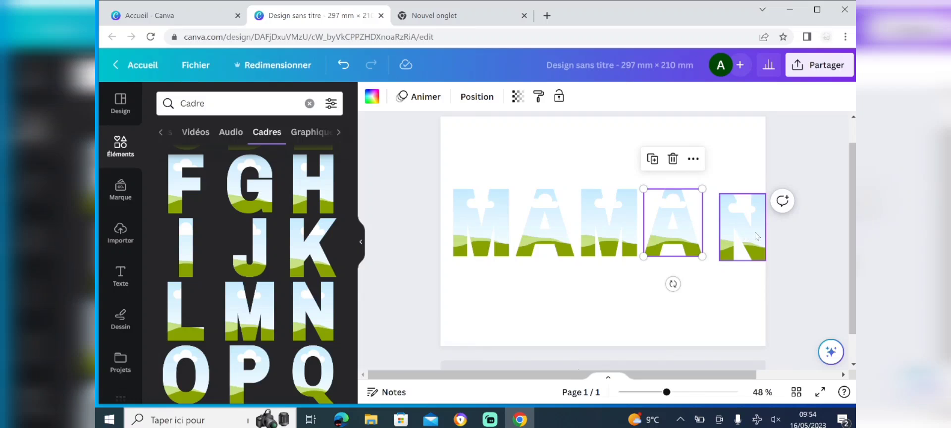
{"action": "left_click_drag", "start_coordinate": [757, 232], "coordinate": [746, 227]}
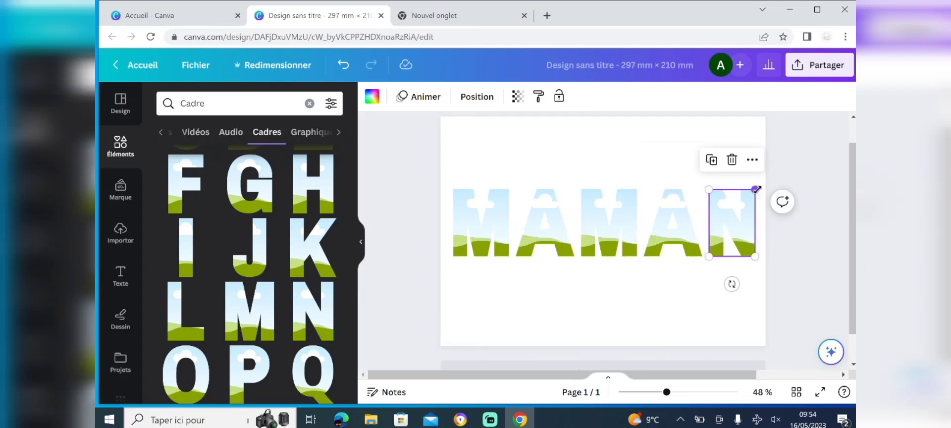
{"action": "left_click_drag", "start_coordinate": [754, 189], "coordinate": [755, 188]}
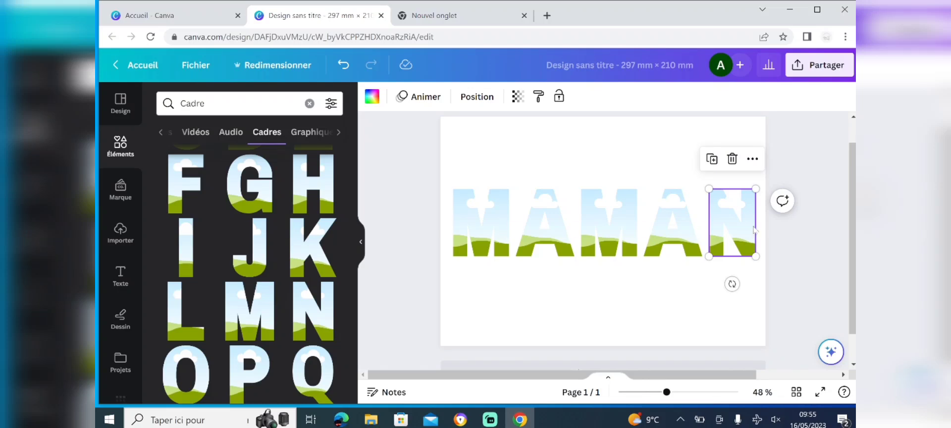
{"action": "left_click_drag", "start_coordinate": [753, 230], "coordinate": [753, 227]}
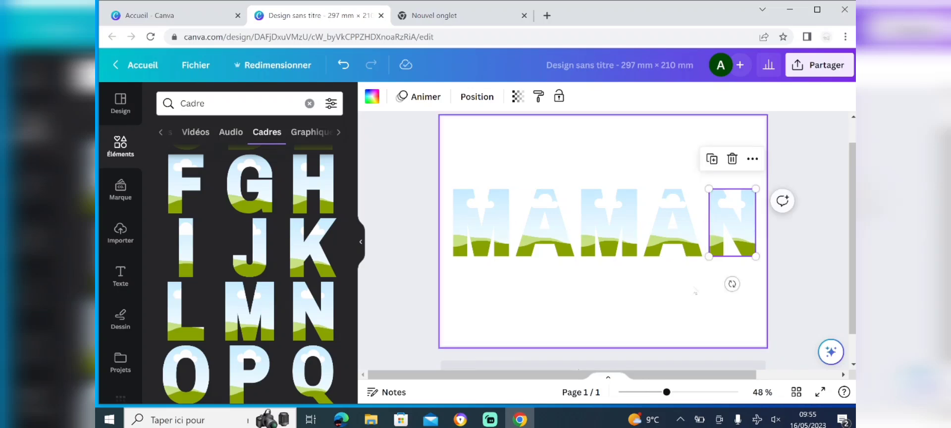
{"action": "left_click", "coordinate": [657, 314]}
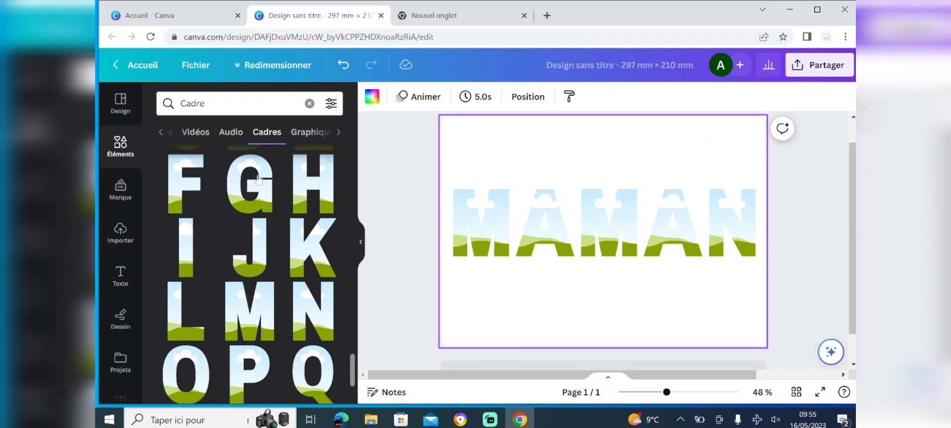
Fill the five MAMAN letter frames in order with the first five uploaded mother-and-child photos.
{"action": "left_click", "coordinate": [121, 230]}
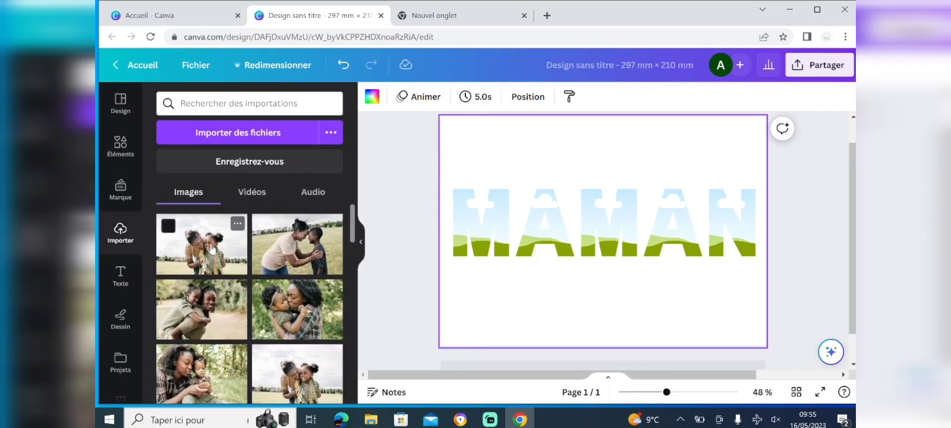
{"action": "left_click_drag", "start_coordinate": [211, 250], "coordinate": [481, 223]}
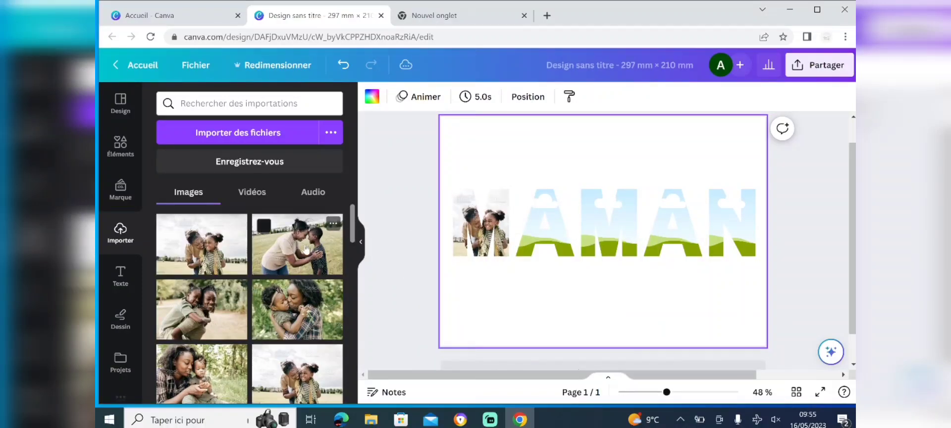
{"action": "left_click_drag", "start_coordinate": [306, 250], "coordinate": [541, 225]}
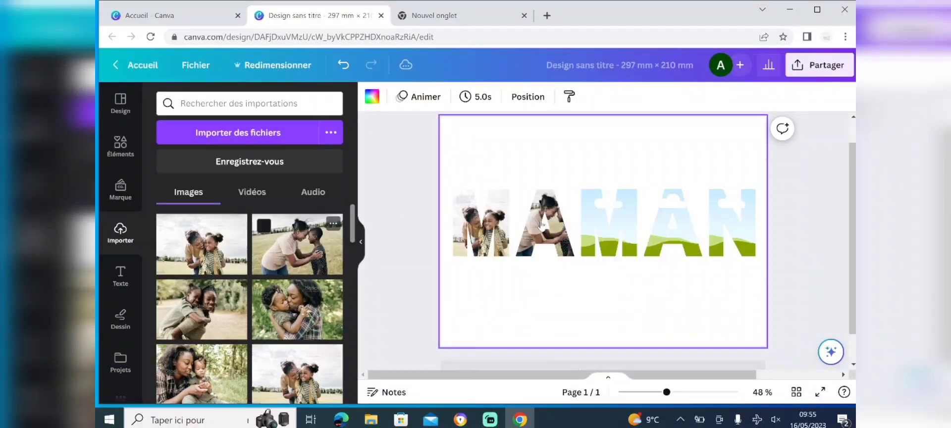
{"action": "left_click_drag", "start_coordinate": [215, 313], "coordinate": [599, 239]}
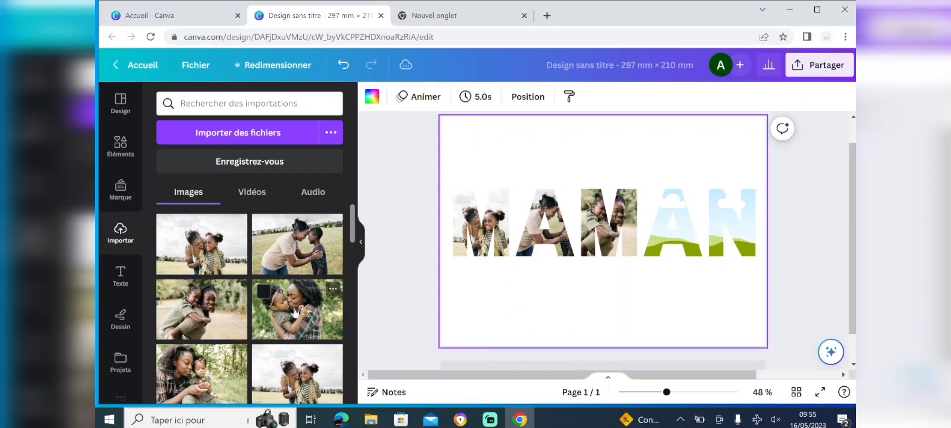
{"action": "left_click_drag", "start_coordinate": [297, 310], "coordinate": [666, 235]}
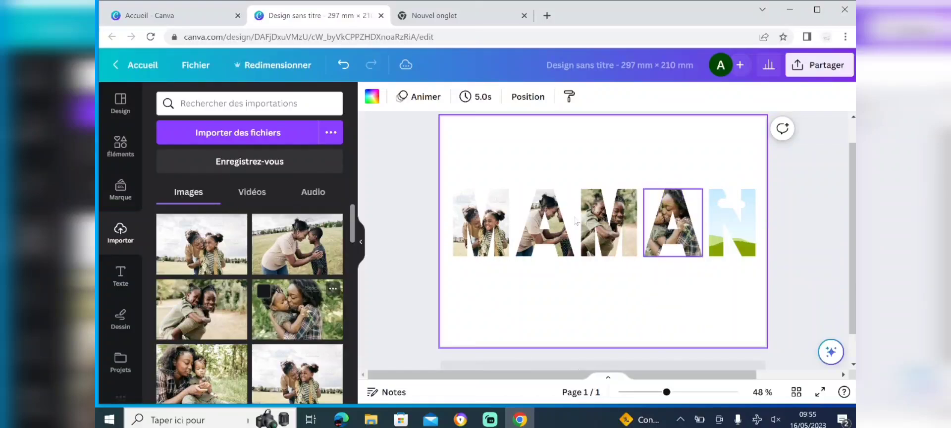
{"action": "left_click_drag", "start_coordinate": [203, 375], "coordinate": [732, 223]}
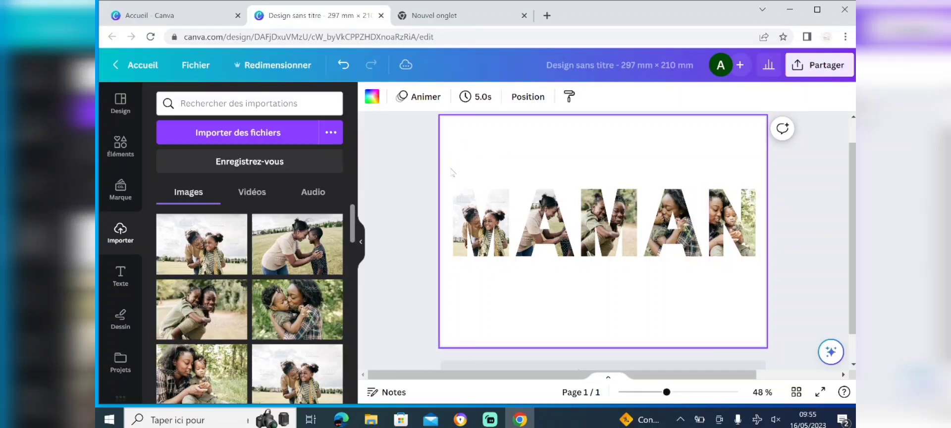
Group the five photo-filled letters of MAMAN into one object.
{"action": "left_click_drag", "start_coordinate": [450, 171], "coordinate": [743, 274]}
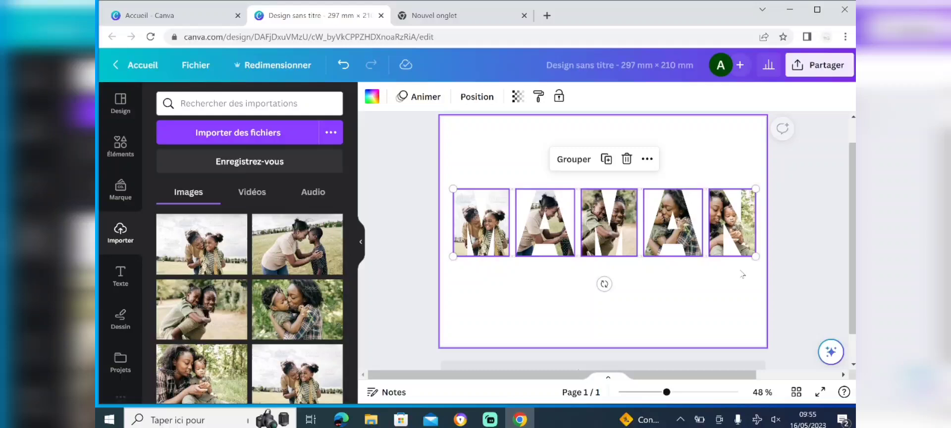
{"action": "left_click", "coordinate": [703, 299]}
{"action": "left_click_drag", "start_coordinate": [460, 168], "coordinate": [736, 265]}
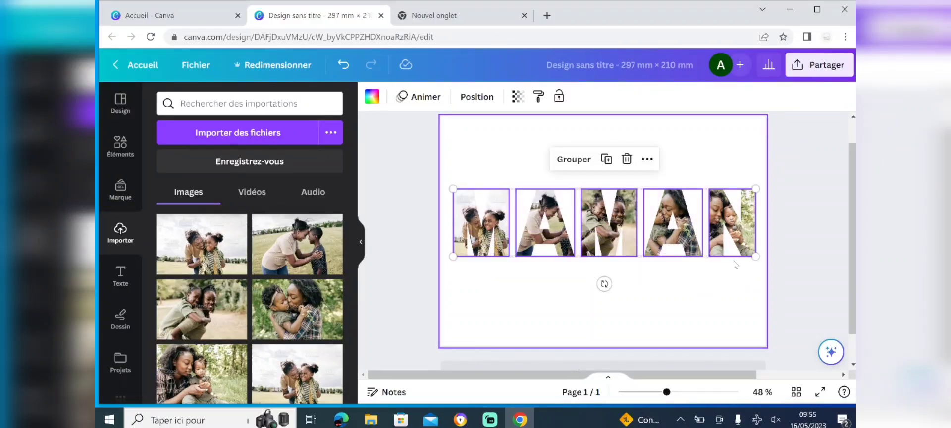
{"action": "right_click", "coordinate": [727, 236]}
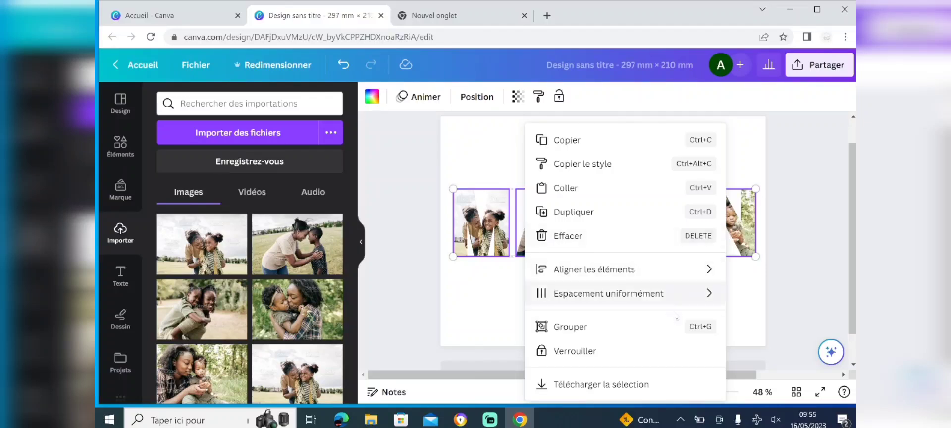
{"action": "left_click", "coordinate": [674, 328]}
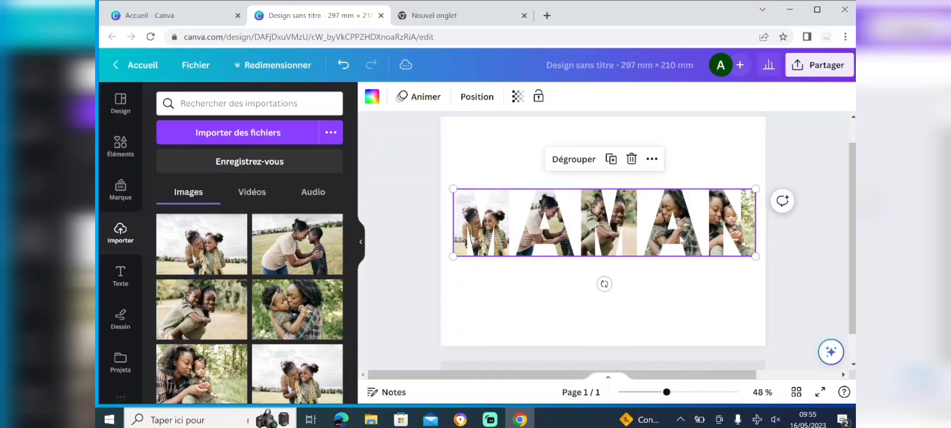
Move the MAMAN letter group slightly upward and centre it horizontally on the page.
{"action": "left_click_drag", "start_coordinate": [682, 236], "coordinate": [680, 216]}
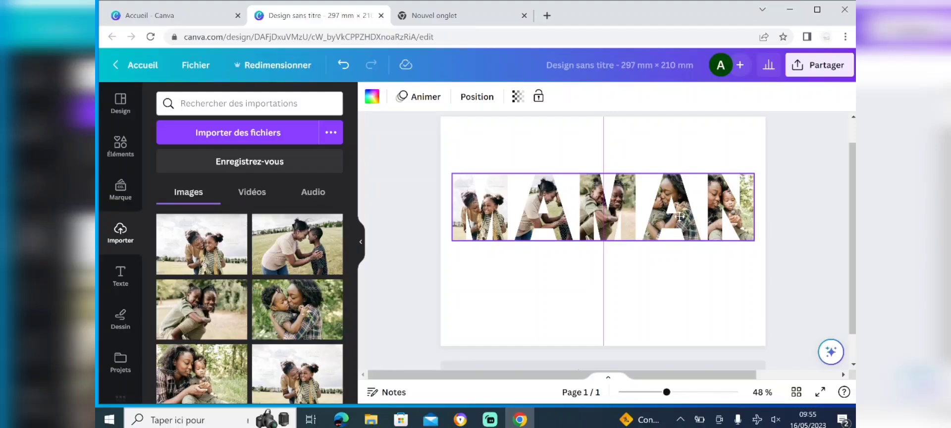
{"action": "left_click_drag", "start_coordinate": [679, 217], "coordinate": [680, 217]}
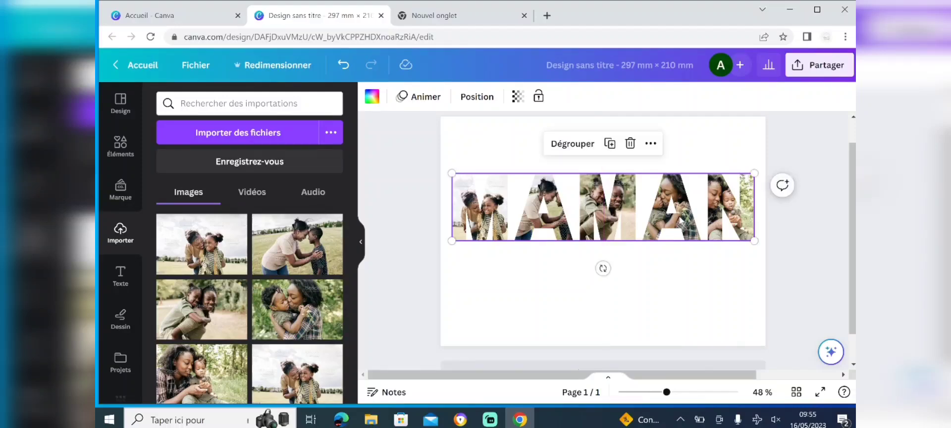
{"action": "left_click", "coordinate": [682, 302]}
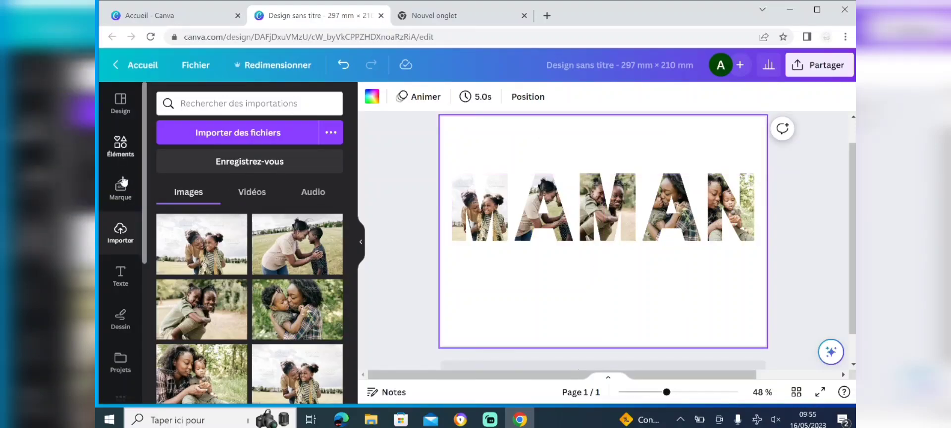
Add a subheading centred beneath the MAMAN letters and replace its text with "On t'aime".
{"action": "left_click", "coordinate": [120, 278]}
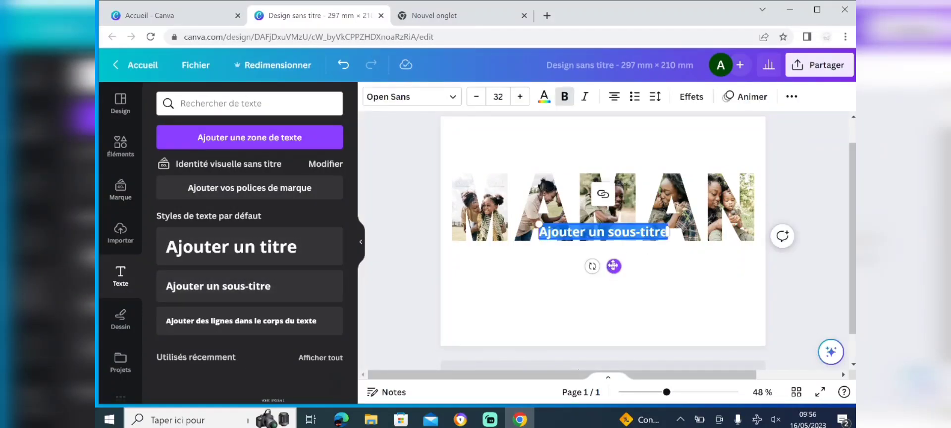
{"action": "left_click_drag", "start_coordinate": [614, 266], "coordinate": [607, 304]}
{"action": "double_click", "coordinate": [615, 270]}
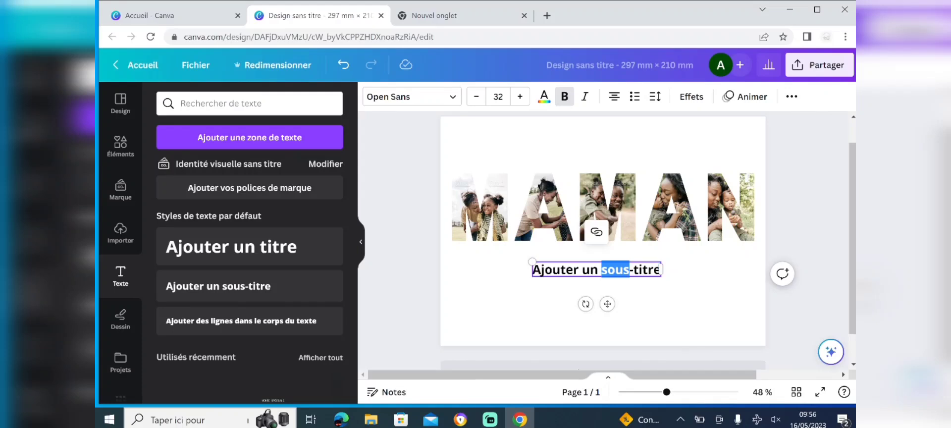
{"action": "key", "text": "ctrl+a"}
{"action": "type", "text": "O"}
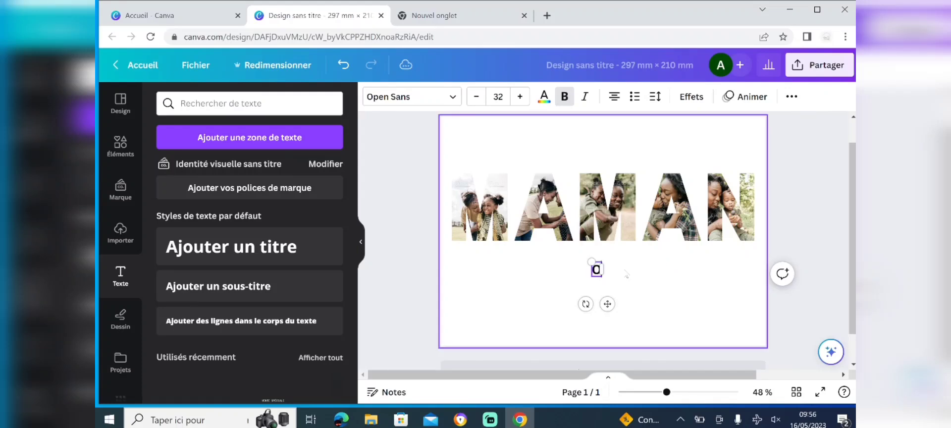
{"action": "type", "text": "n T"}
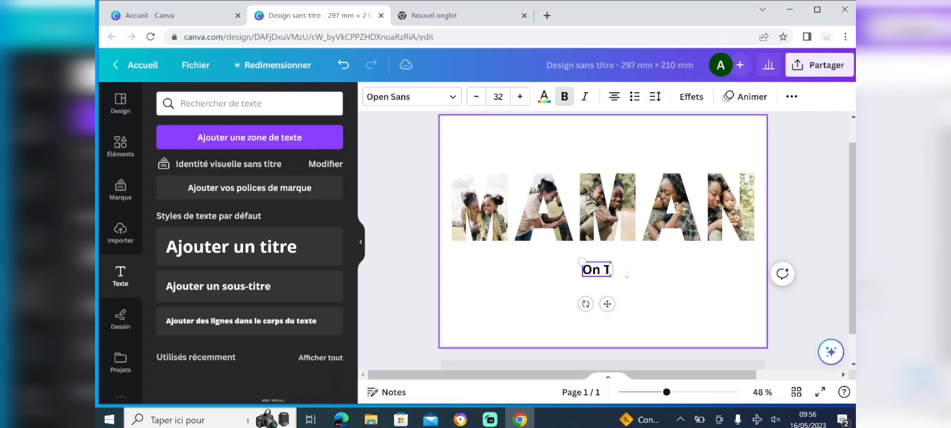
{"action": "type", "text": "'aime"}
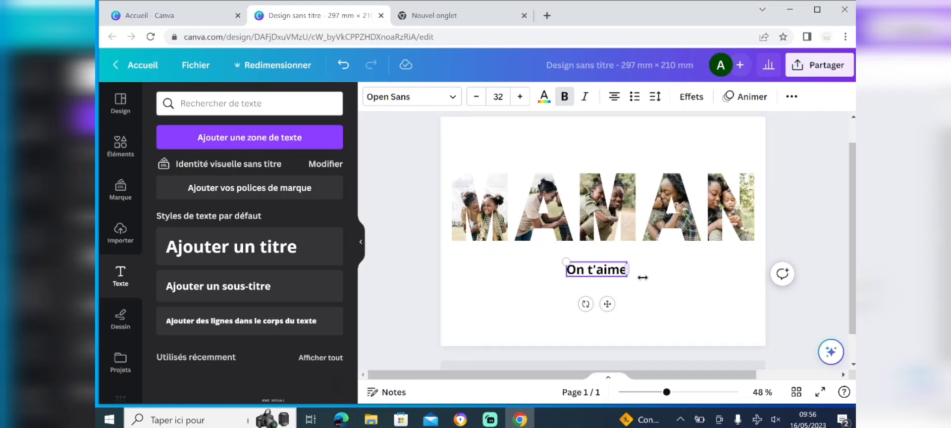
{"action": "left_click", "coordinate": [705, 292]}
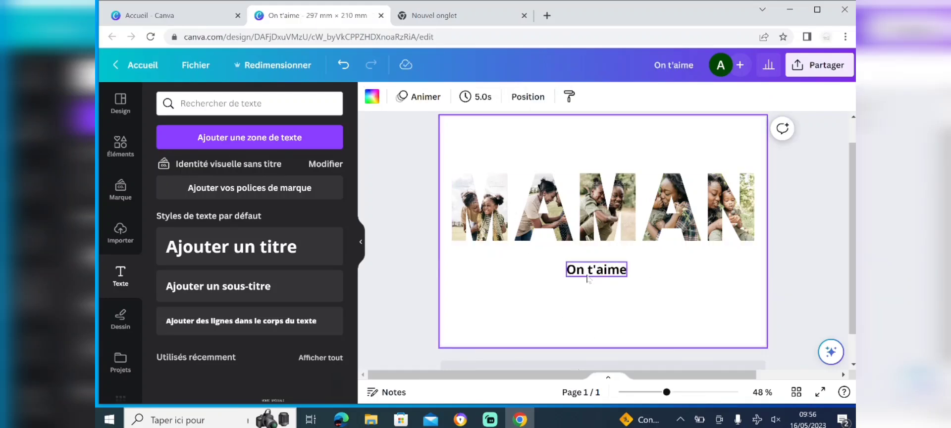
Change the font of the "On t'aime" text to Buffalo.
{"action": "left_click", "coordinate": [571, 272]}
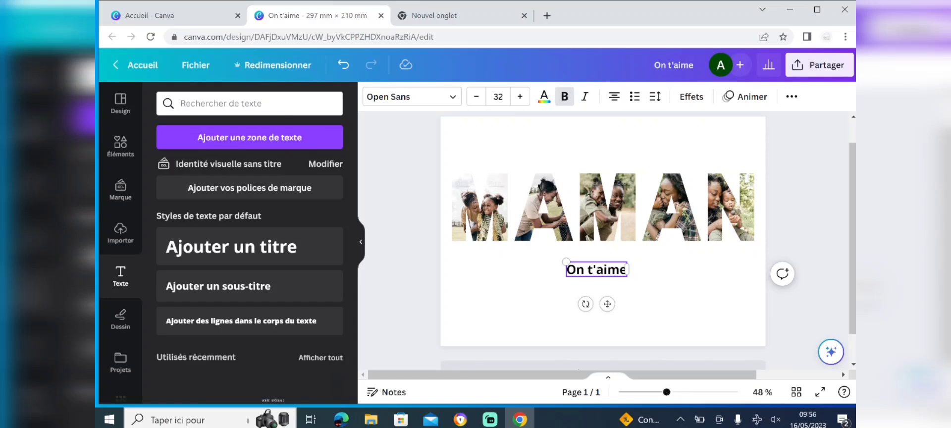
{"action": "left_click_drag", "start_coordinate": [567, 270], "coordinate": [628, 272]}
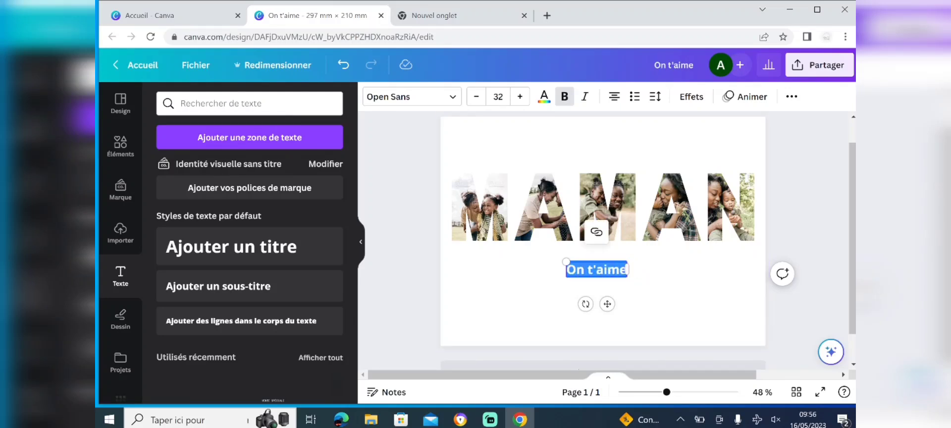
{"action": "left_click", "coordinate": [453, 97]}
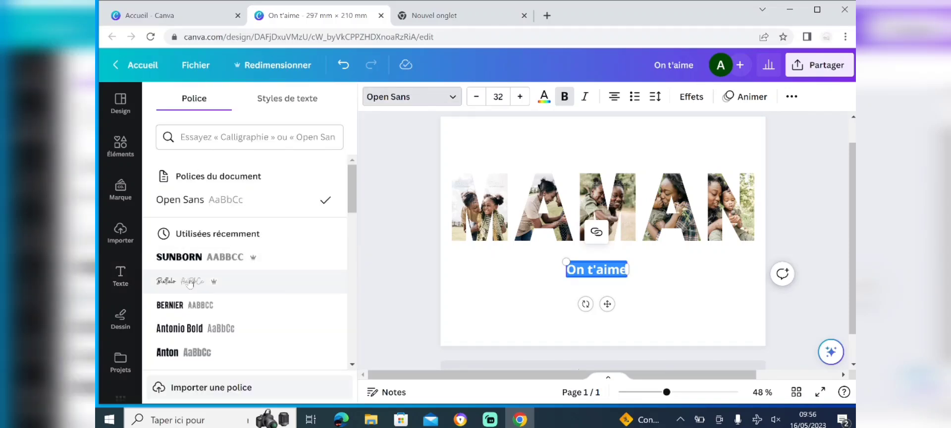
{"action": "left_click", "coordinate": [189, 281]}
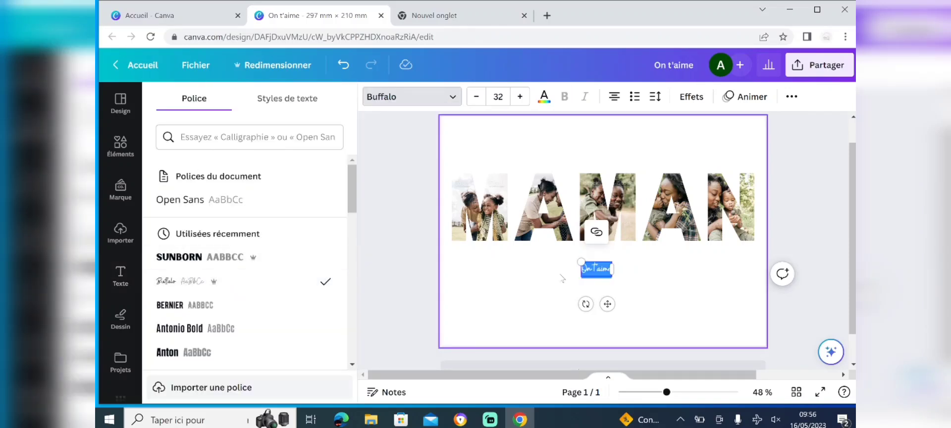
{"action": "left_click", "coordinate": [711, 303]}
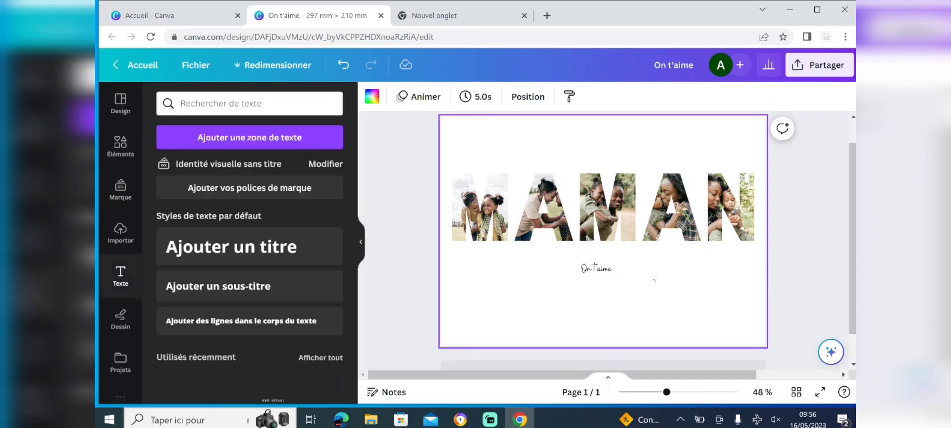
Increase the font size of the "On t'aime" text to 65.
{"action": "left_click", "coordinate": [606, 269]}
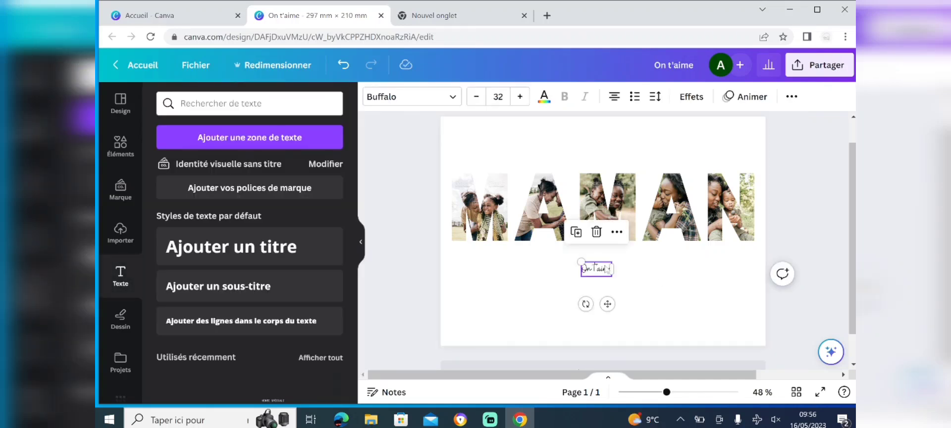
{"action": "left_click", "coordinate": [522, 97]}
{"action": "left_click", "coordinate": [521, 97]}
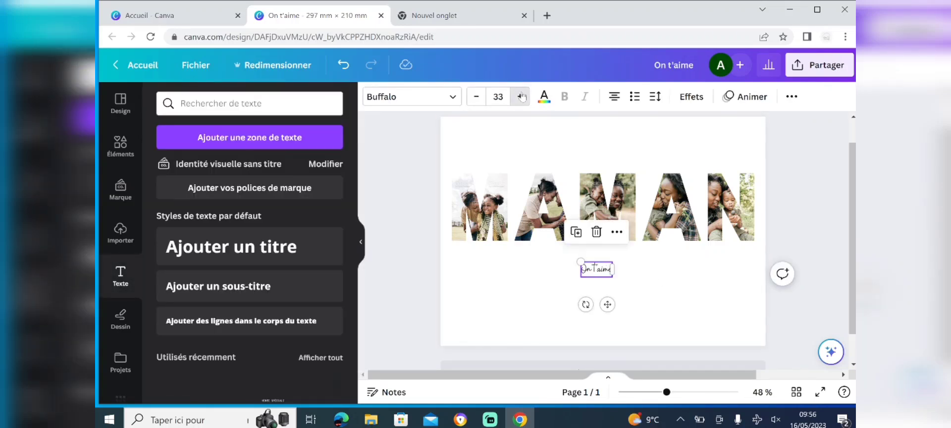
{"action": "left_click", "coordinate": [521, 97]}
{"action": "left_click", "coordinate": [522, 96]}
{"action": "left_click", "coordinate": [521, 97]}
{"action": "left_click", "coordinate": [521, 97]}
{"action": "left_click", "coordinate": [521, 97]}
{"action": "left_click", "coordinate": [522, 97]}
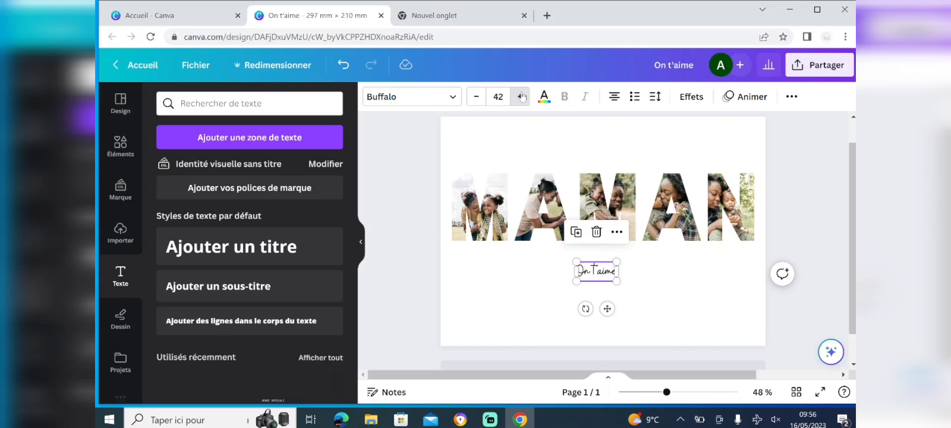
{"action": "left_click", "coordinate": [522, 97]}
{"action": "left_click", "coordinate": [522, 97]}
{"action": "left_click", "coordinate": [521, 96]}
{"action": "left_click", "coordinate": [522, 96]}
{"action": "left_click", "coordinate": [521, 97]}
{"action": "left_click", "coordinate": [522, 97]}
{"action": "left_click", "coordinate": [522, 97]}
{"action": "left_click", "coordinate": [522, 96]}
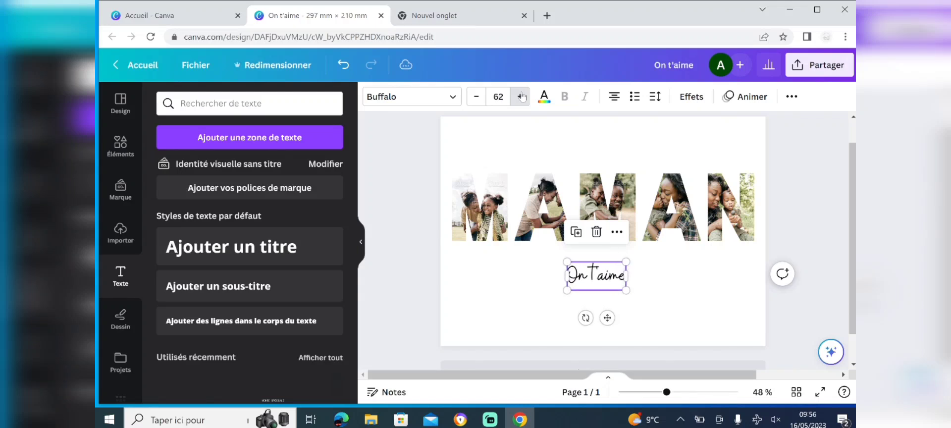
{"action": "left_click", "coordinate": [521, 96]}
{"action": "left_click", "coordinate": [521, 96]}
{"action": "left_click", "coordinate": [679, 274]}
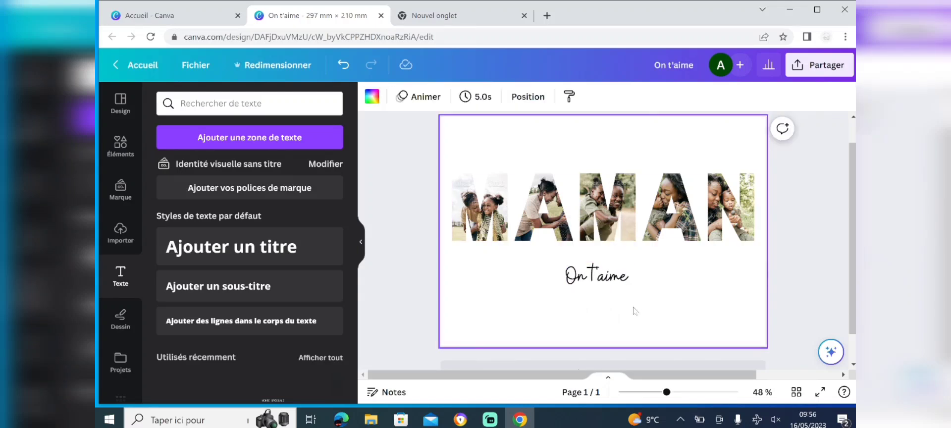
Move the "On t'aime" text slightly up and to the left, closer beneath the MAMAN letters.
{"action": "left_click", "coordinate": [617, 287]}
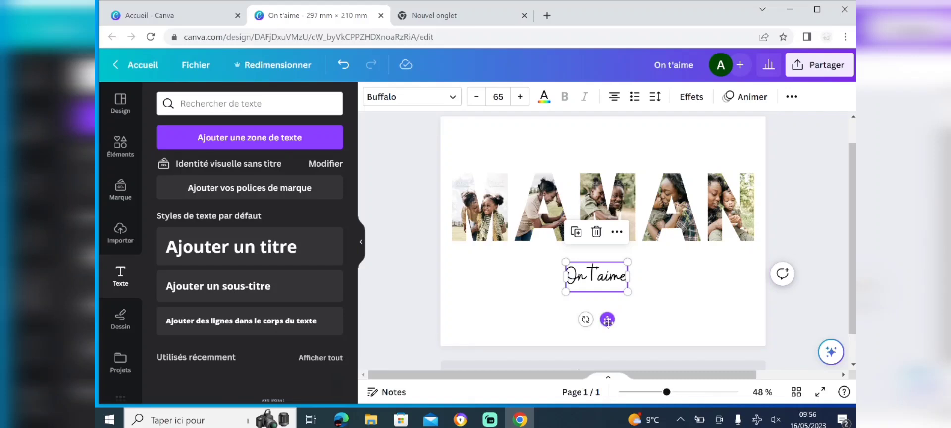
{"action": "left_click_drag", "start_coordinate": [608, 319], "coordinate": [607, 315]}
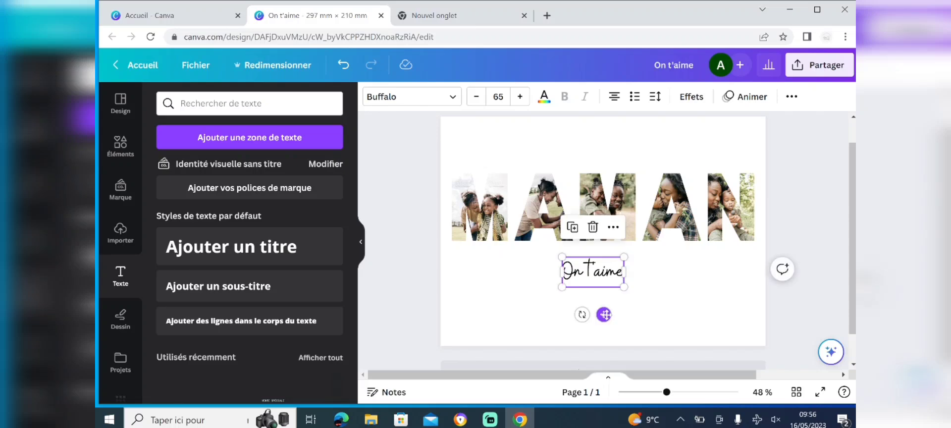
{"action": "left_click", "coordinate": [700, 295]}
Search the design elements for "coeur", replacing the previous "Cadre" search.
{"action": "left_click", "coordinate": [104, 140]}
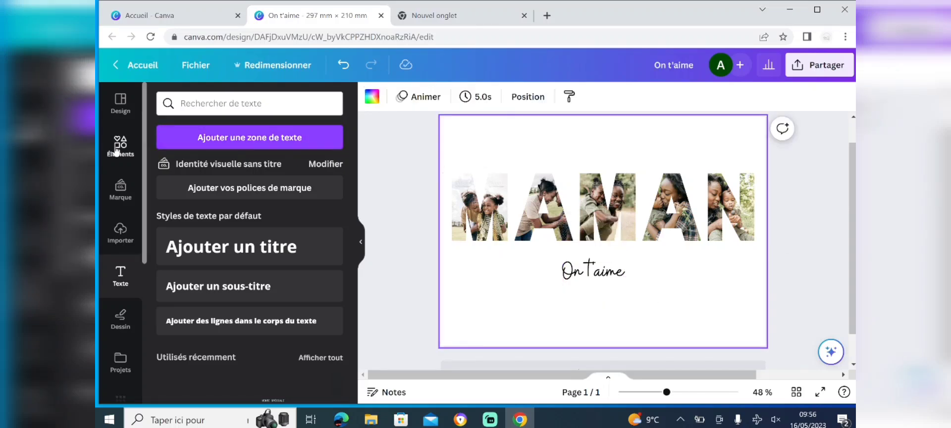
{"action": "double_click", "coordinate": [193, 104]}
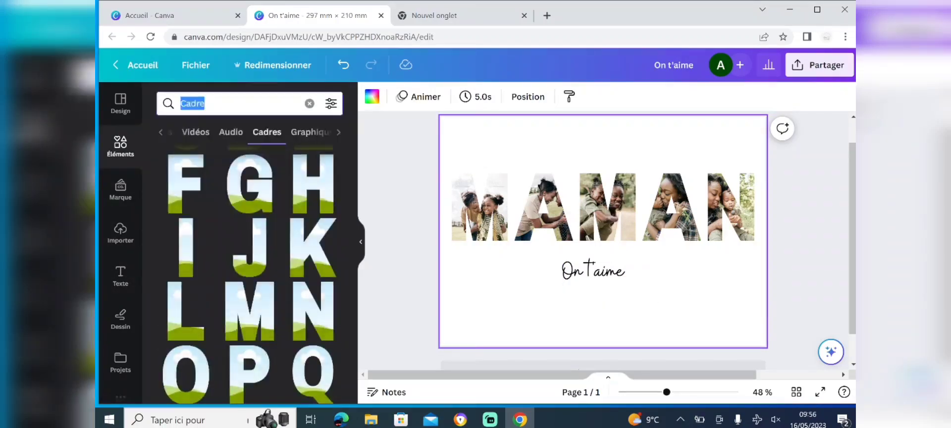
{"action": "type", "text": "coeur"}
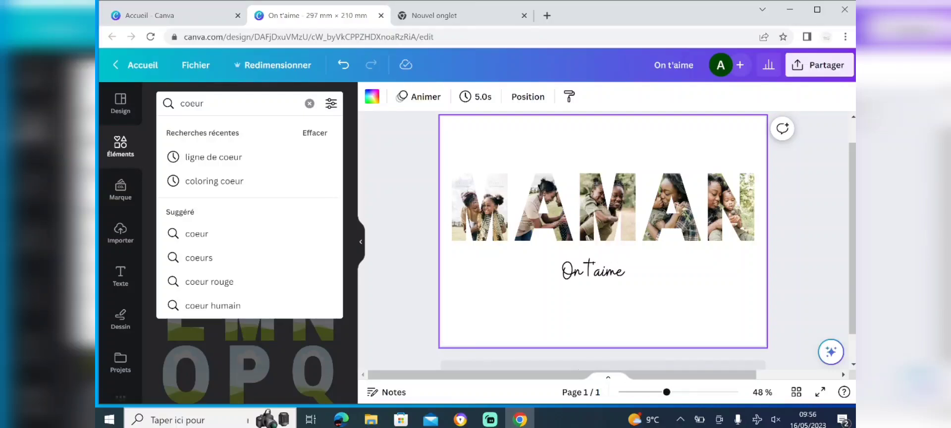
{"action": "key", "text": "Return"}
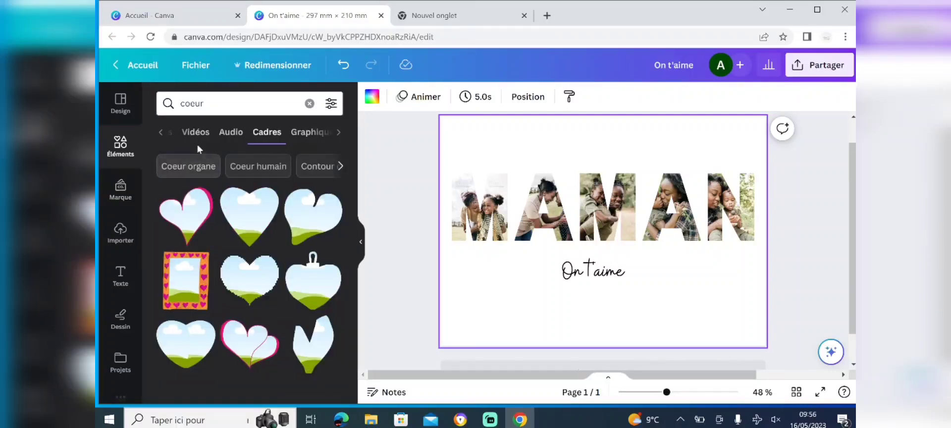
Search the Illustrations category of the design elements for "coeur noir".
{"action": "left_click", "coordinate": [125, 152]}
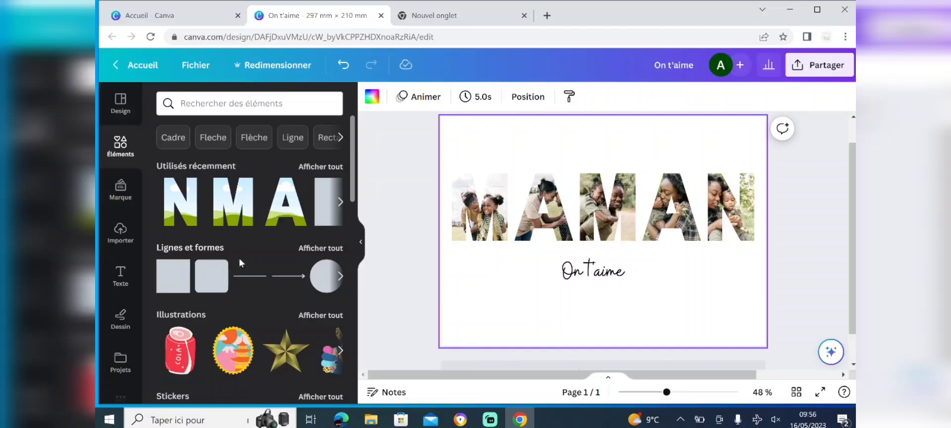
{"action": "left_click", "coordinate": [199, 317]}
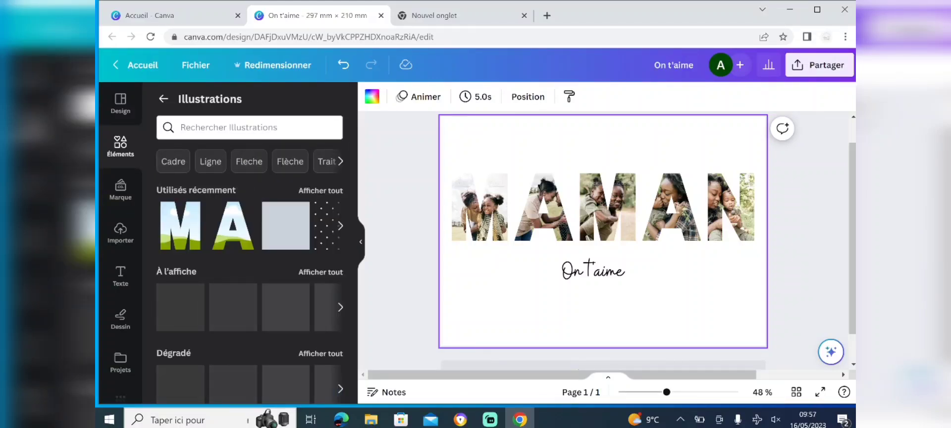
{"action": "left_click", "coordinate": [249, 127]}
{"action": "type", "text": "coeur"}
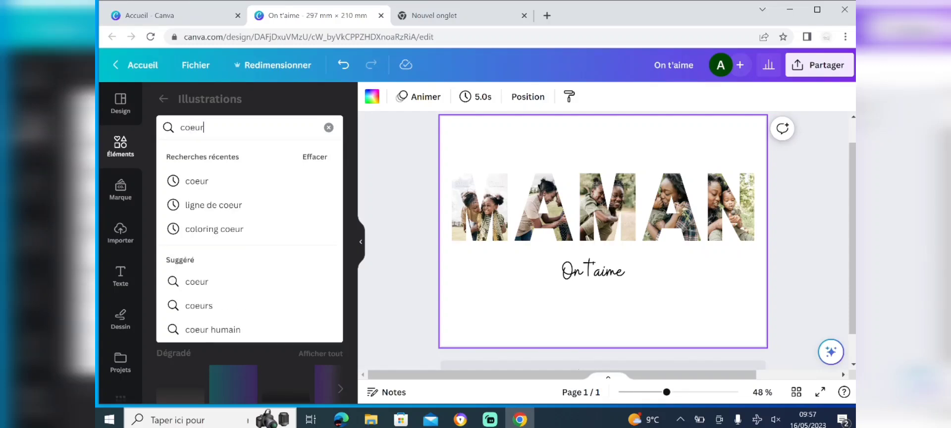
{"action": "type", "text": " noir"}
{"action": "key", "text": "Return"}
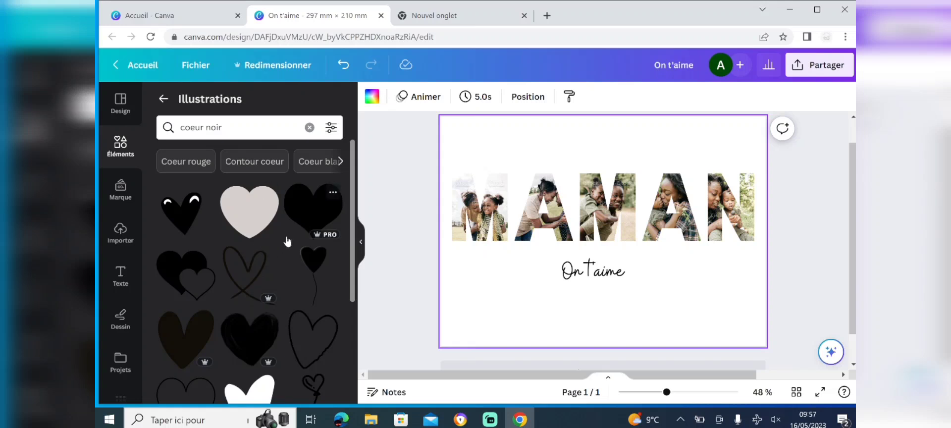
Add the black heart with the smaller outlined heart, shrink it and place it beneath the last letters of MAMAN.
{"action": "scroll", "coordinate": [256, 284], "scroll_direction": "down", "scroll_amount": 1}
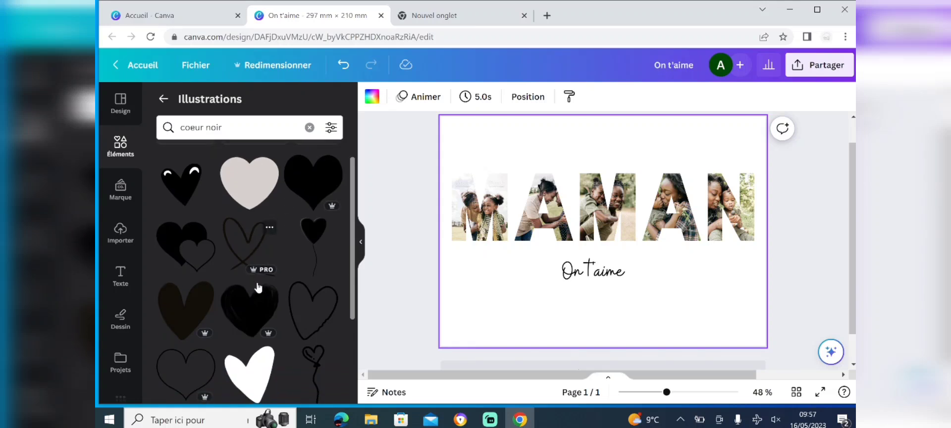
{"action": "left_click", "coordinate": [193, 251]}
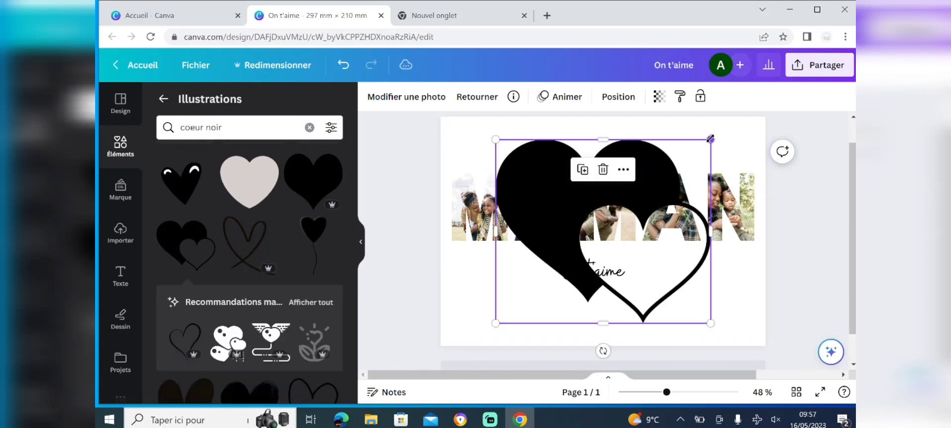
{"action": "left_click_drag", "start_coordinate": [710, 139], "coordinate": [716, 265]}
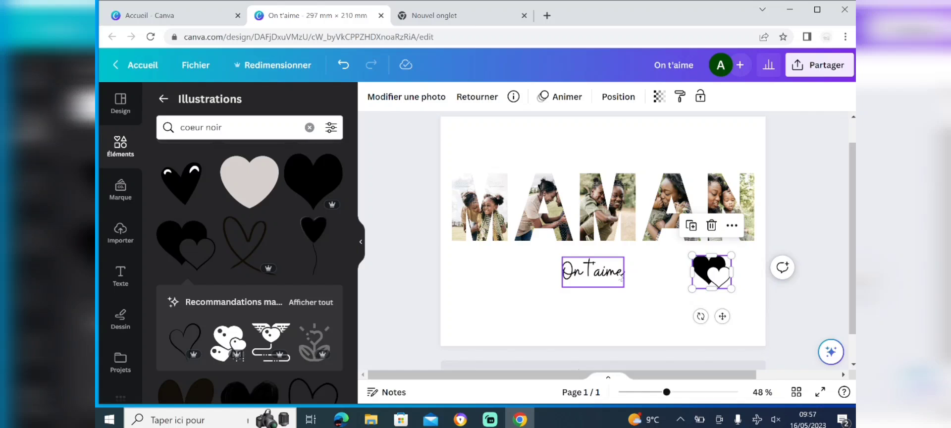
Move the "On t'aime" text to the right so it sits directly beside the double heart, and deselect it.
{"action": "left_click_drag", "start_coordinate": [620, 275], "coordinate": [676, 272]}
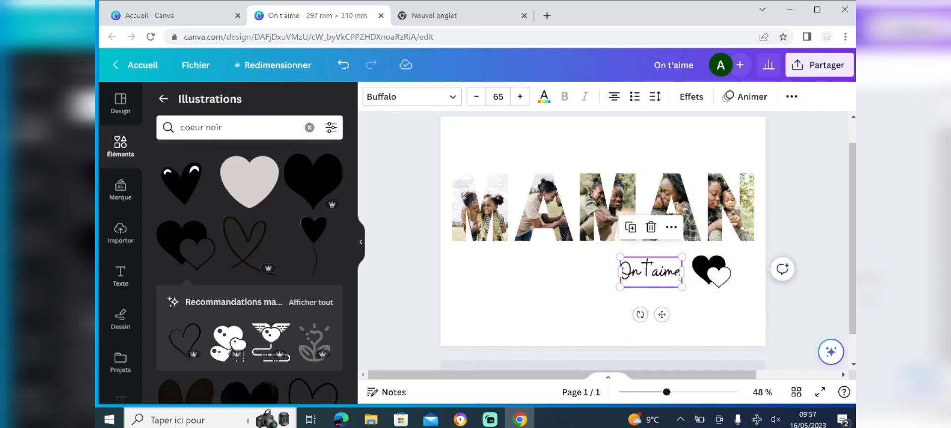
{"action": "left_click", "coordinate": [708, 310]}
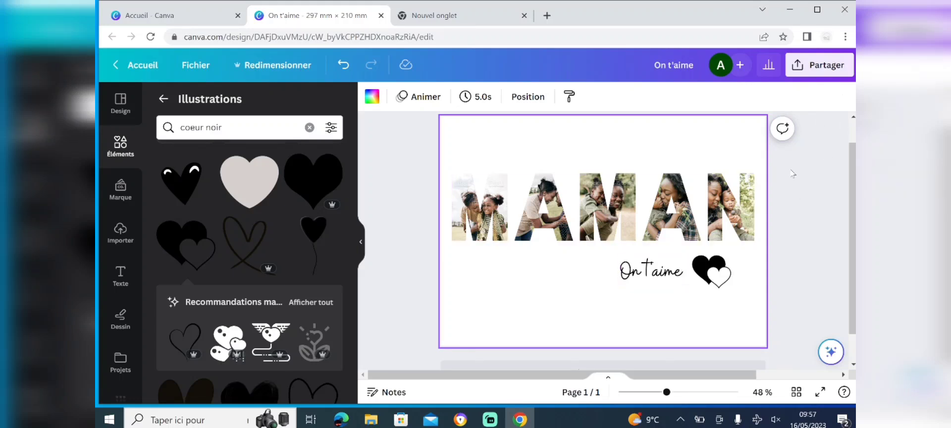
Download the finished design as "PDF pour impression" with the RVB colour profile, and close the download panel.
{"action": "left_click", "coordinate": [831, 69]}
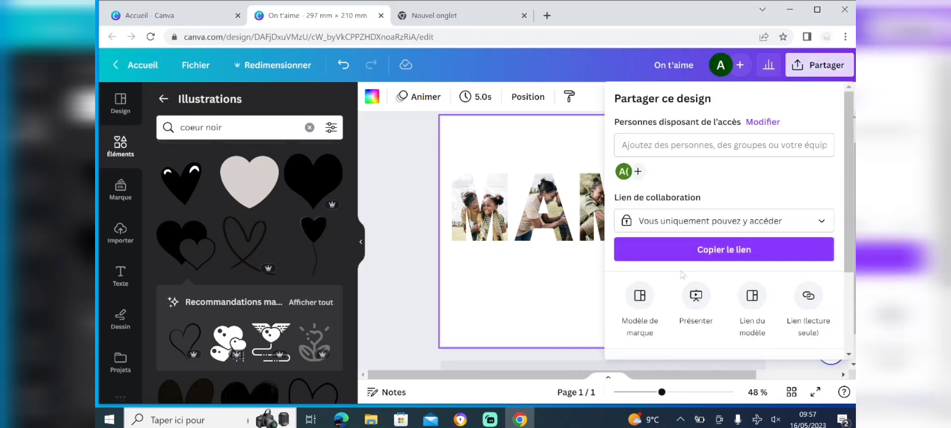
{"action": "scroll", "coordinate": [738, 267], "scroll_direction": "down", "scroll_amount": 3}
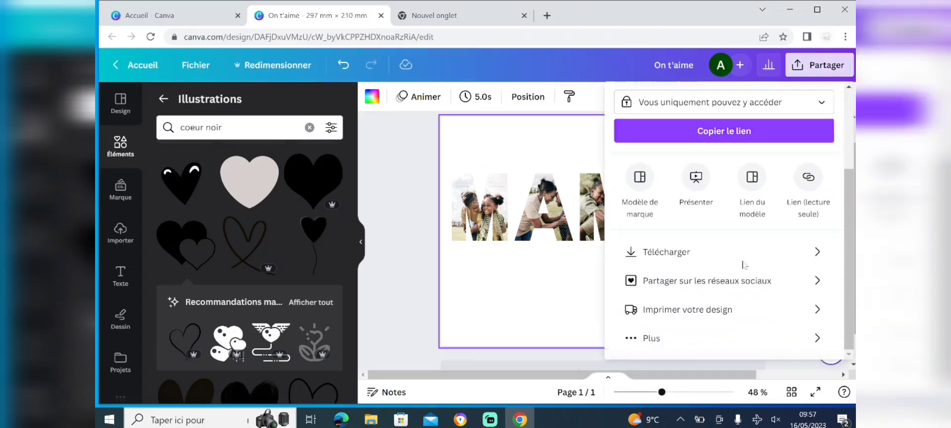
{"action": "left_click", "coordinate": [717, 260]}
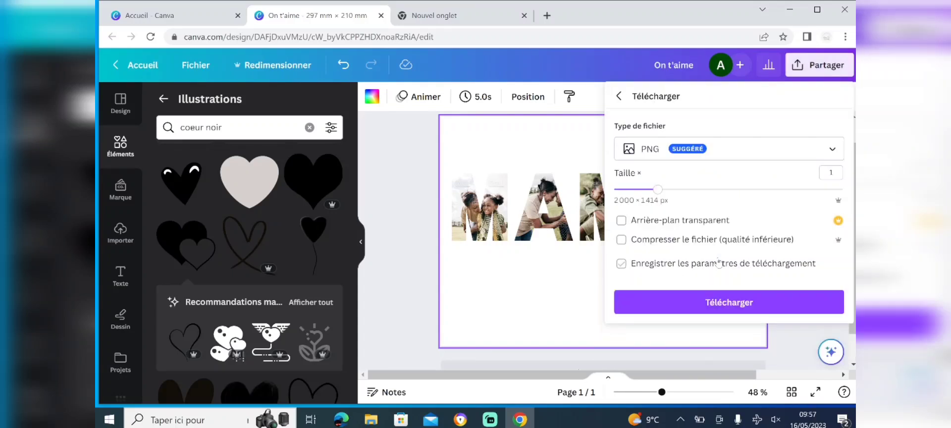
{"action": "left_click", "coordinate": [834, 150]}
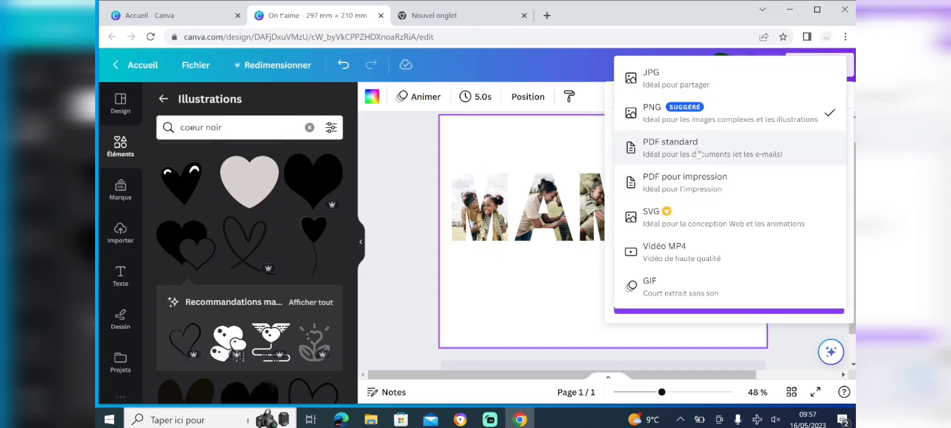
{"action": "left_click", "coordinate": [712, 187]}
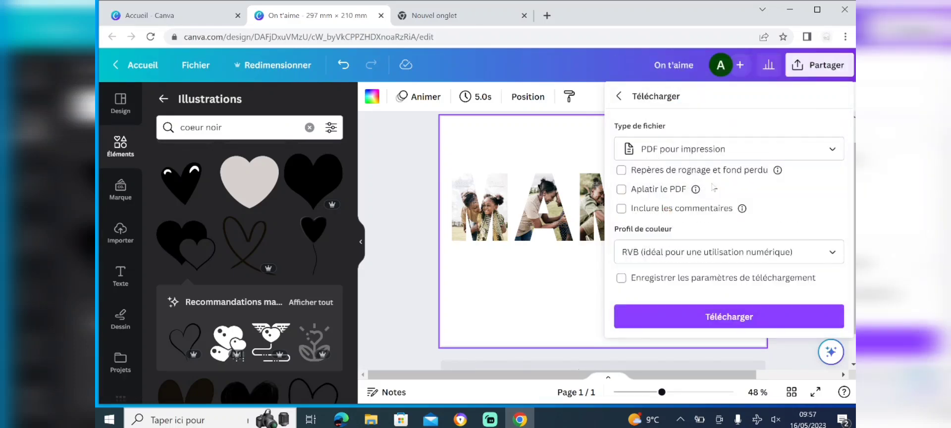
{"action": "left_click", "coordinate": [738, 320]}
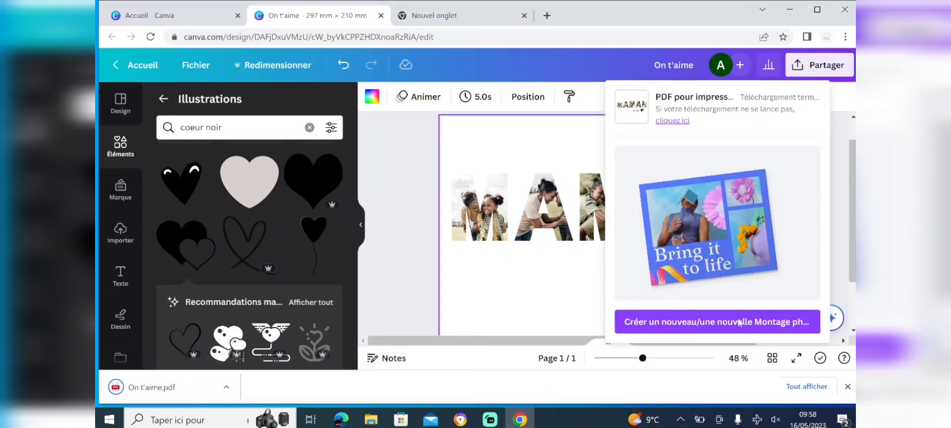
{"action": "left_click", "coordinate": [414, 263]}
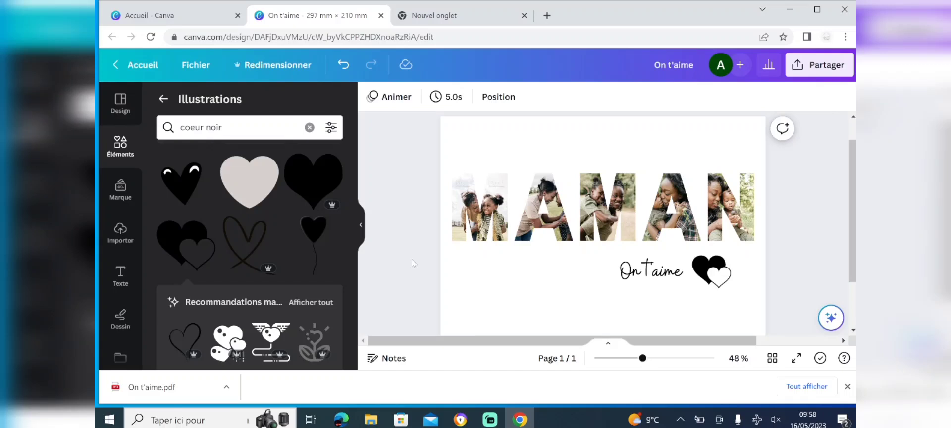